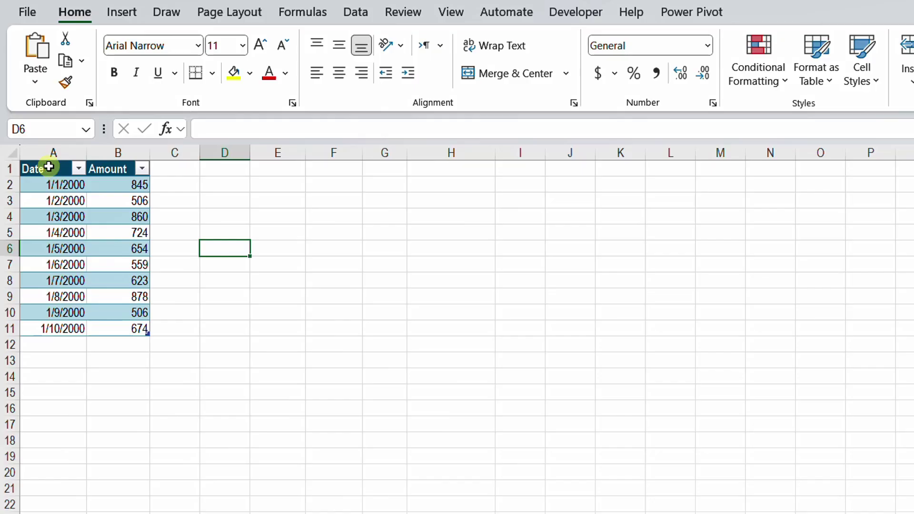
Select the Date and Amount data in the worksheet table.
click(48, 158)
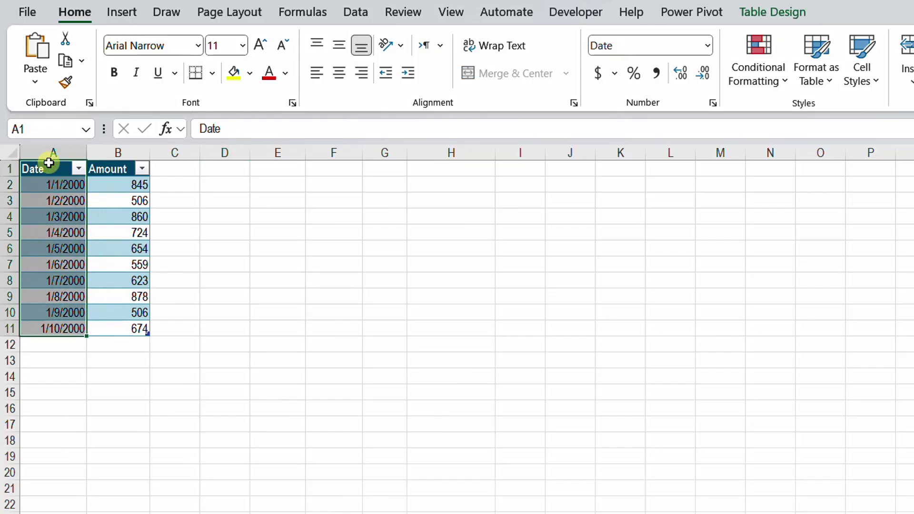
click(108, 162)
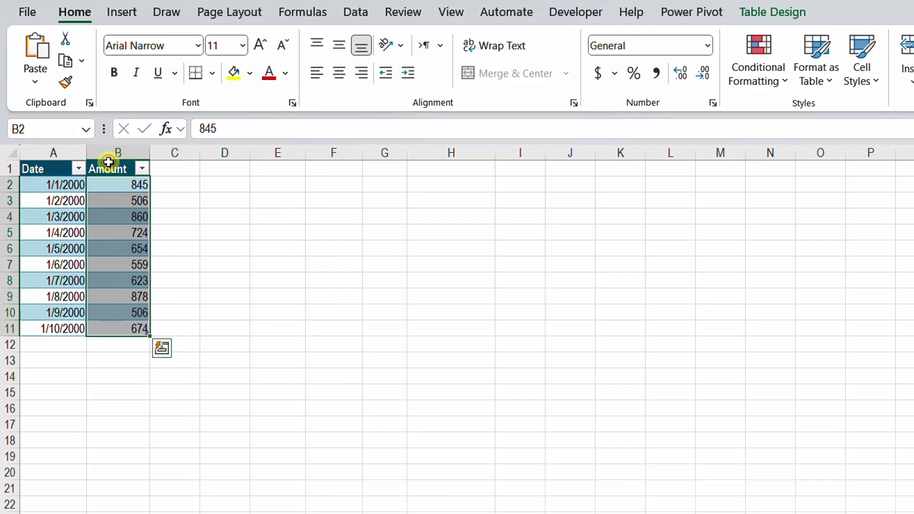
drag(42, 184, 117, 327)
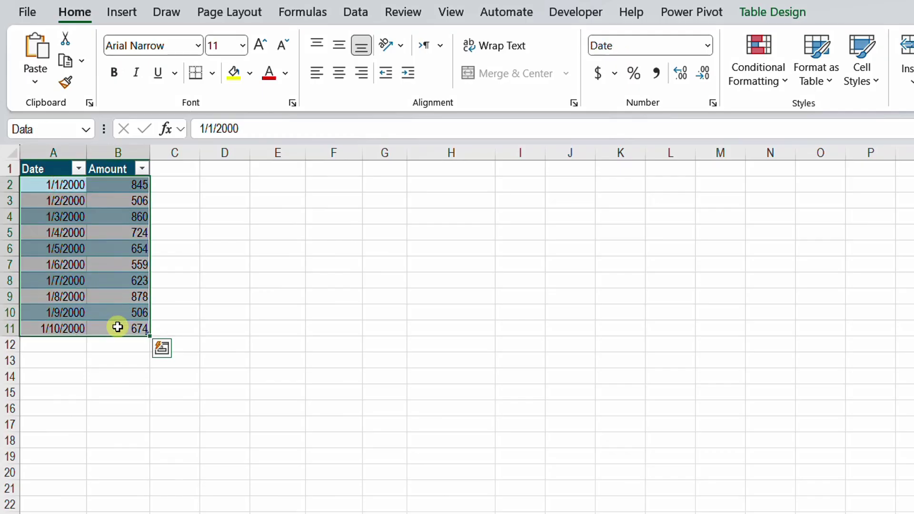
click(115, 278)
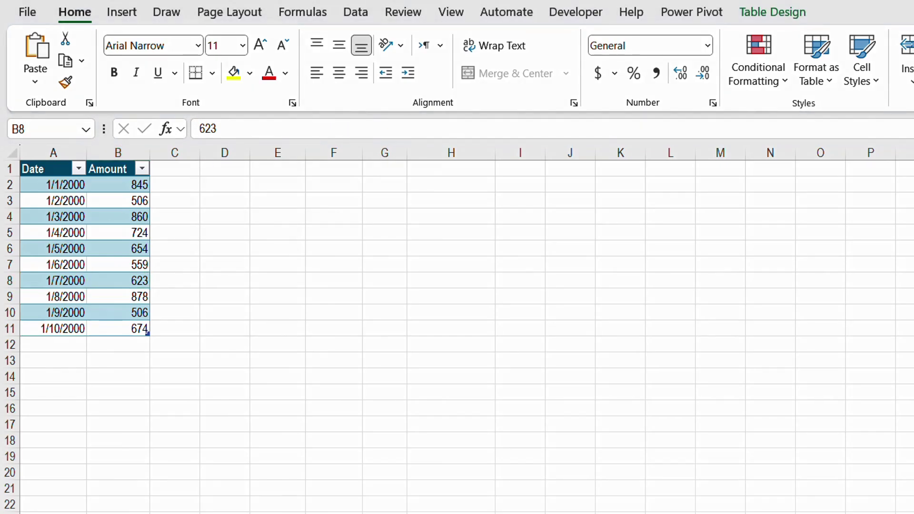
drag(161, 168, 250, 333)
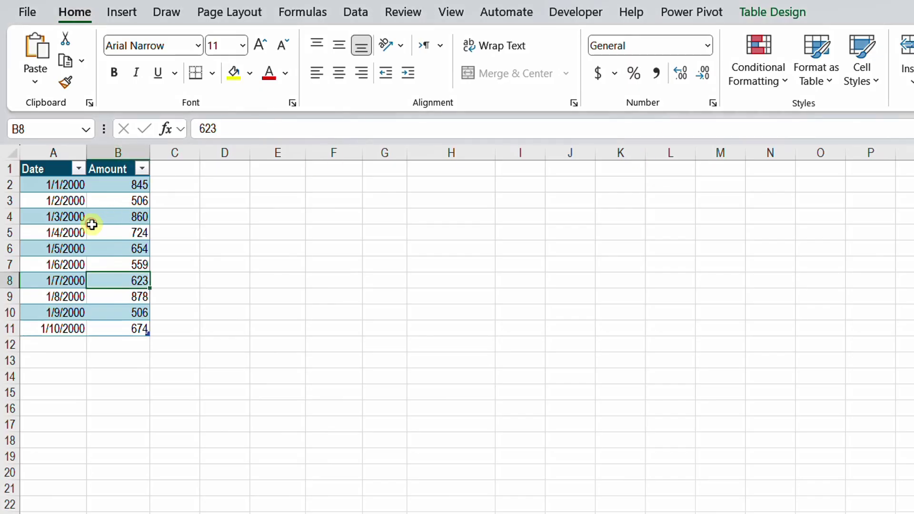
Load the table into Power Query and set the Date column type to Date, replacing the current conversion.
right_click(102, 249)
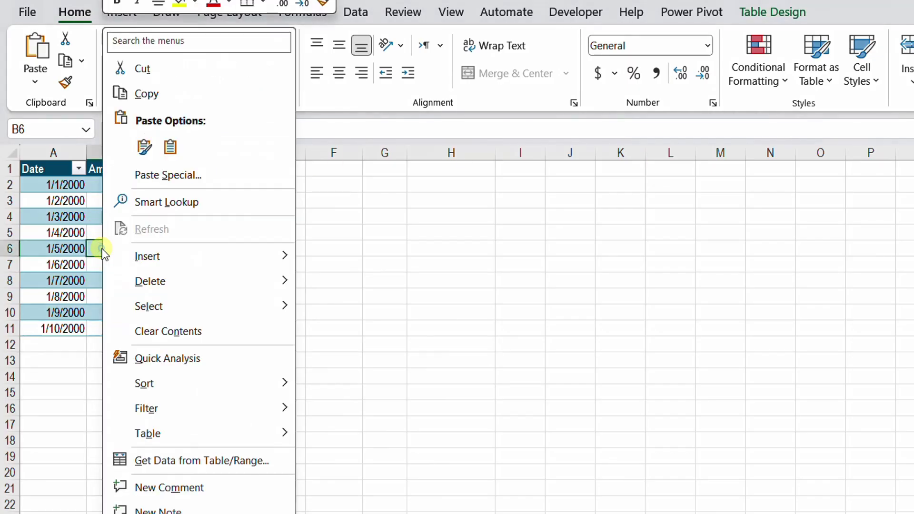
click(149, 458)
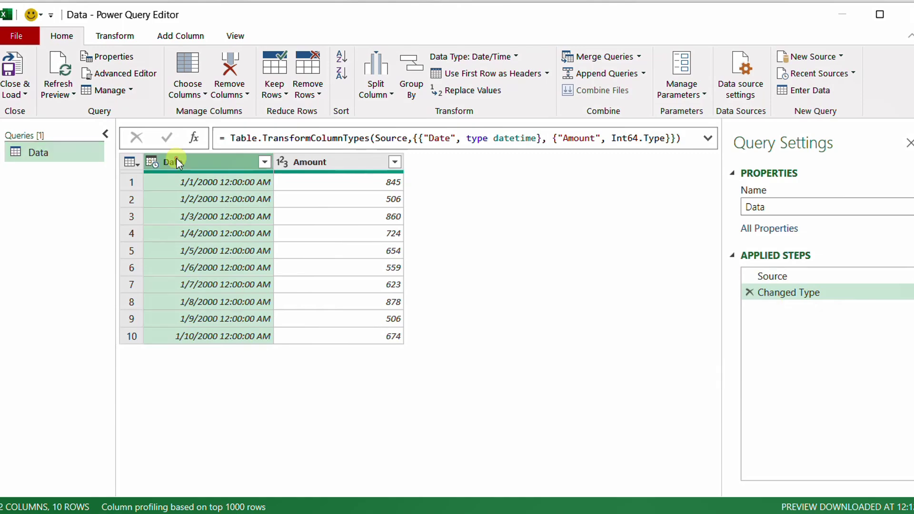
click(152, 163)
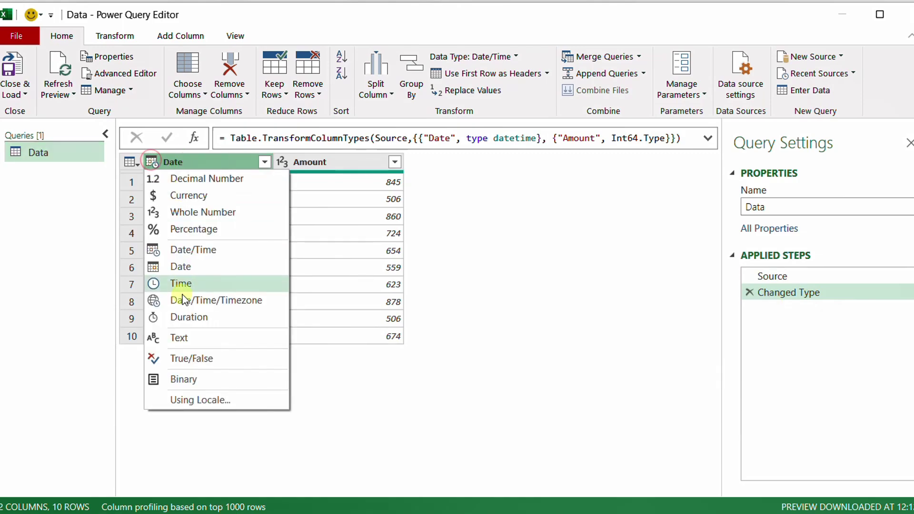
click(184, 268)
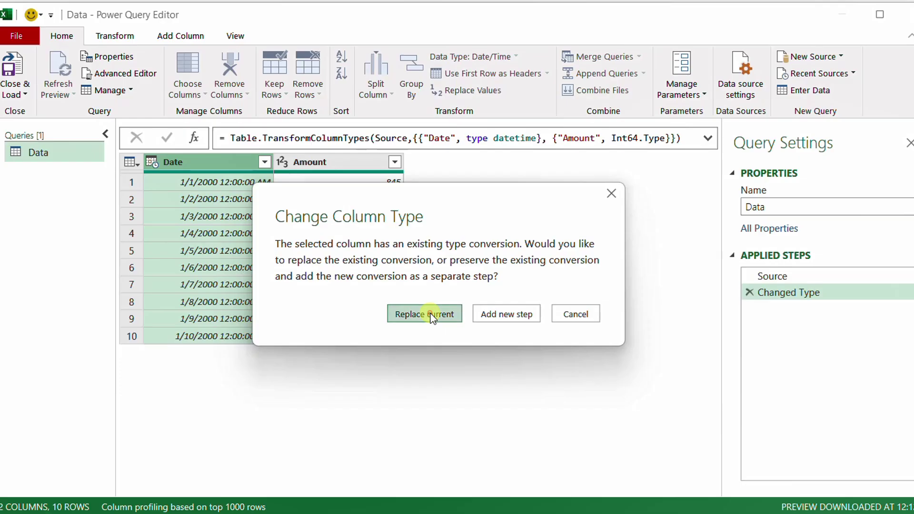
click(430, 314)
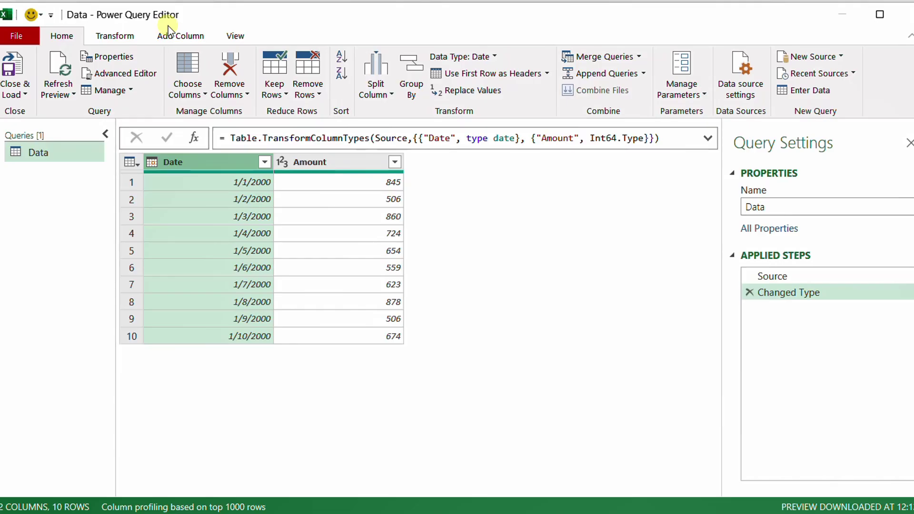
Add an Index column starting from 1.
click(188, 36)
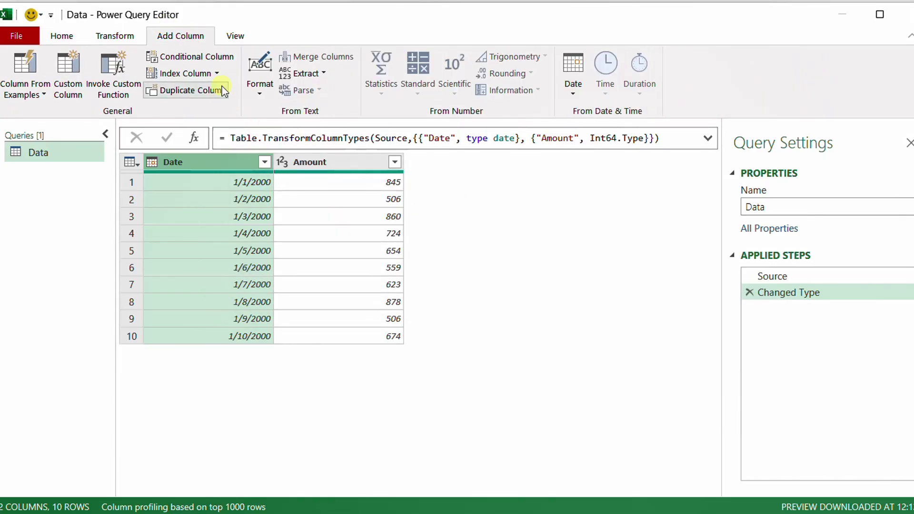
click(217, 73)
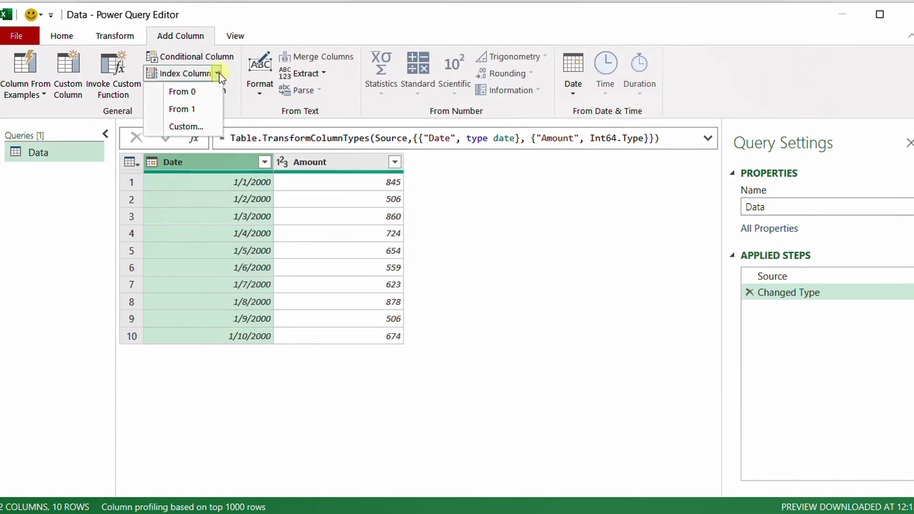
click(203, 108)
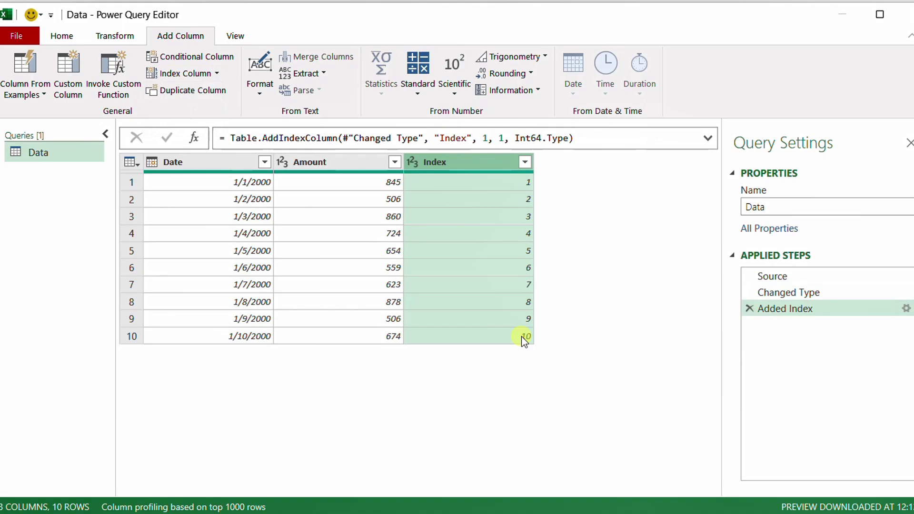
Add a custom column named Running Total with formula = #"Added Index".
click(72, 75)
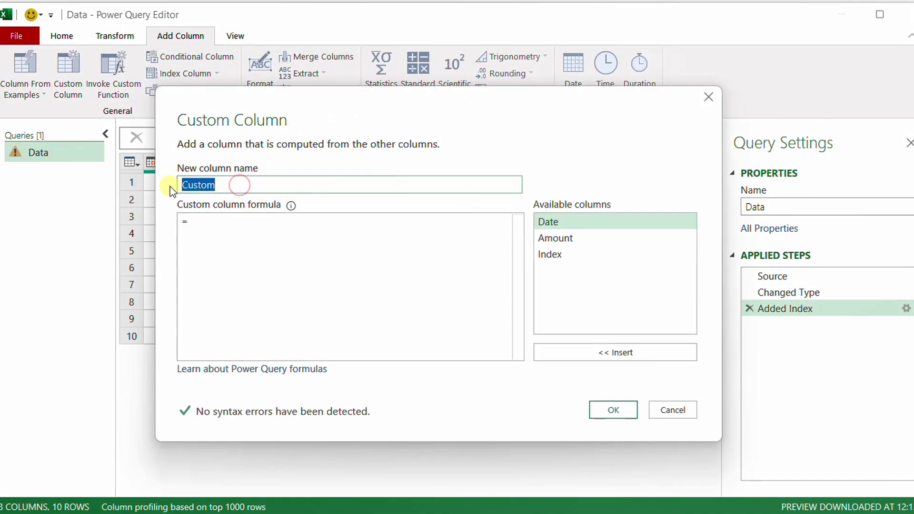
text(Running Total)
click(234, 228)
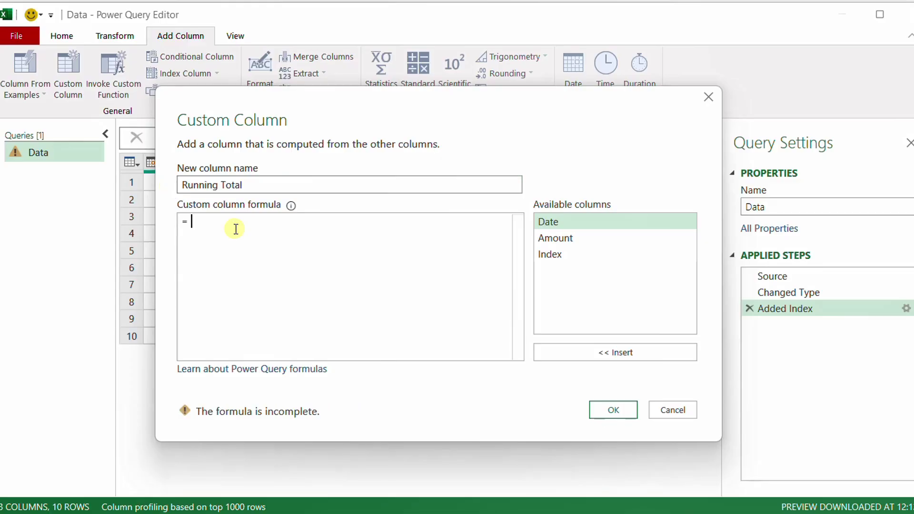
text(#"")
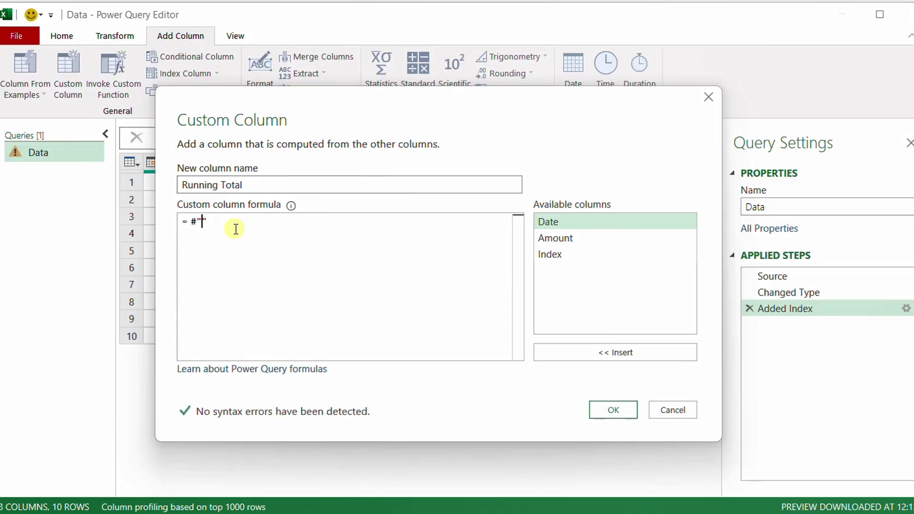
text(Added I)
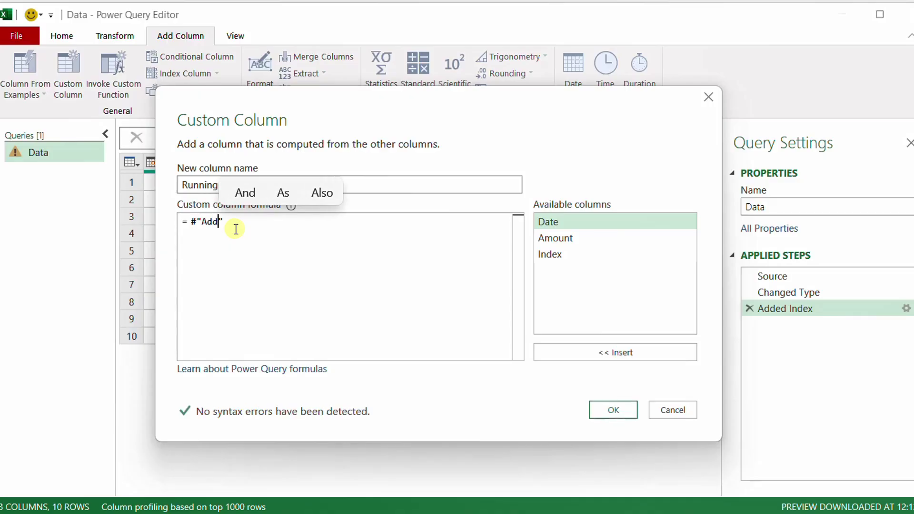
text(ndex)
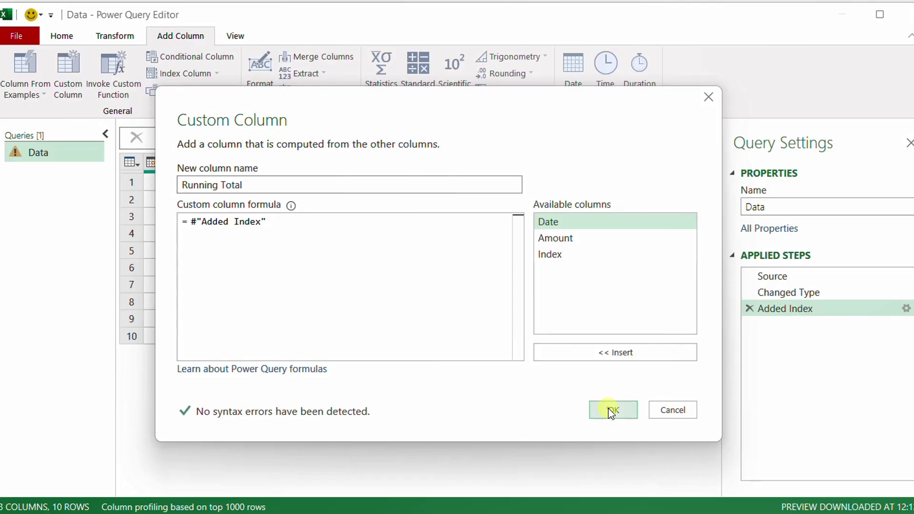
click(609, 410)
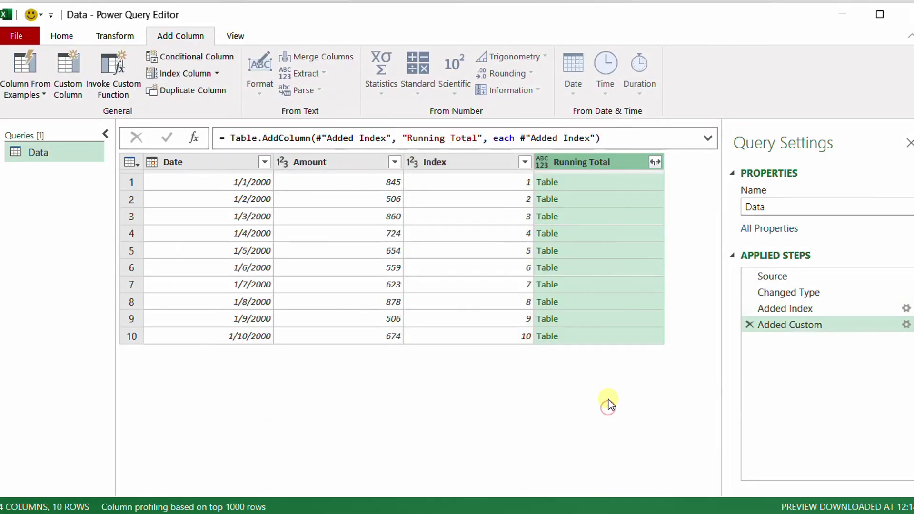
Preview row 1's nested Running Total table and enlarge the preview pane.
click(601, 180)
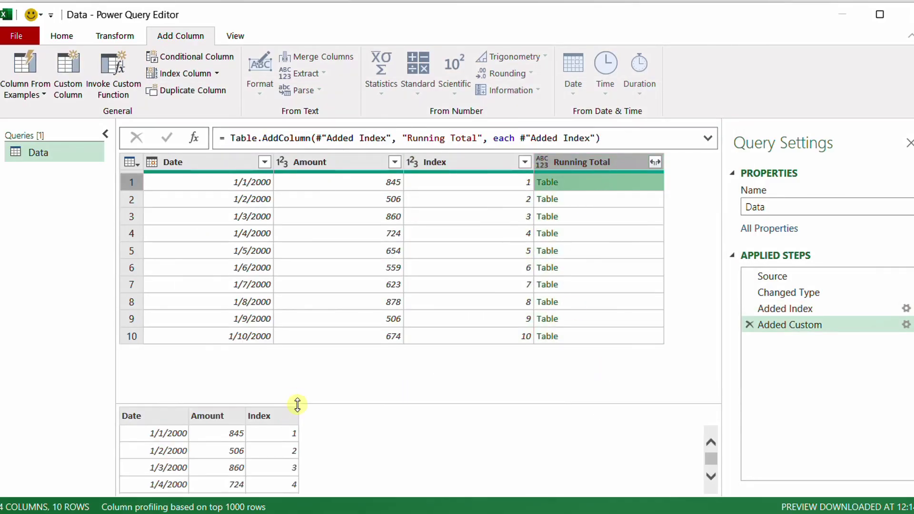
drag(296, 404, 296, 347)
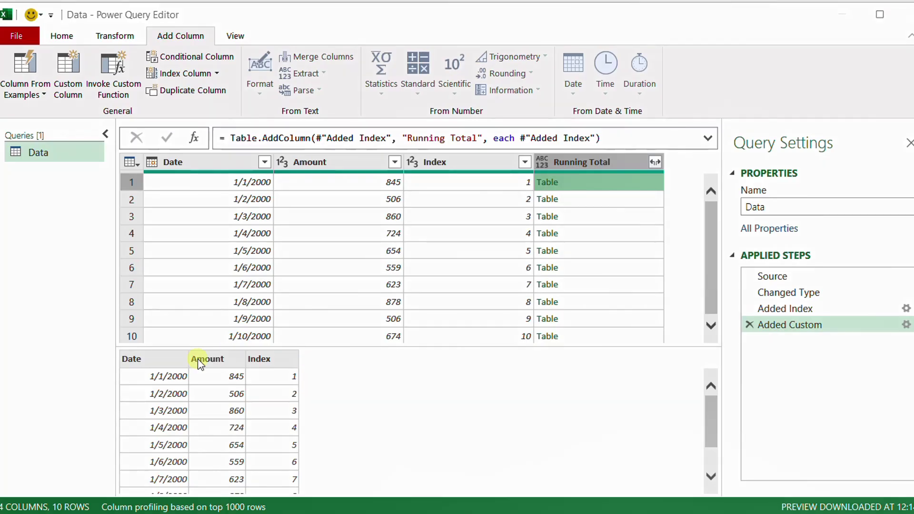
drag(190, 346, 250, 497)
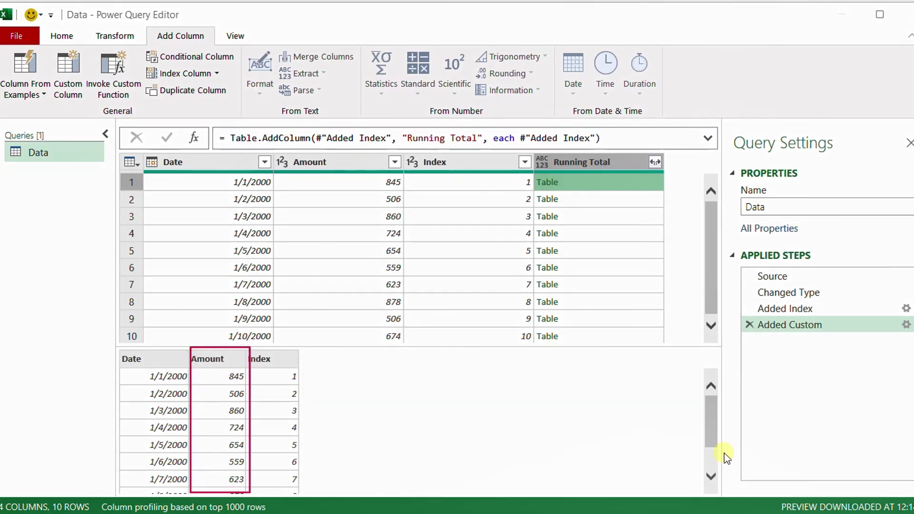
Change the Running Total formula to #"Added Index"[Amount].
click(905, 324)
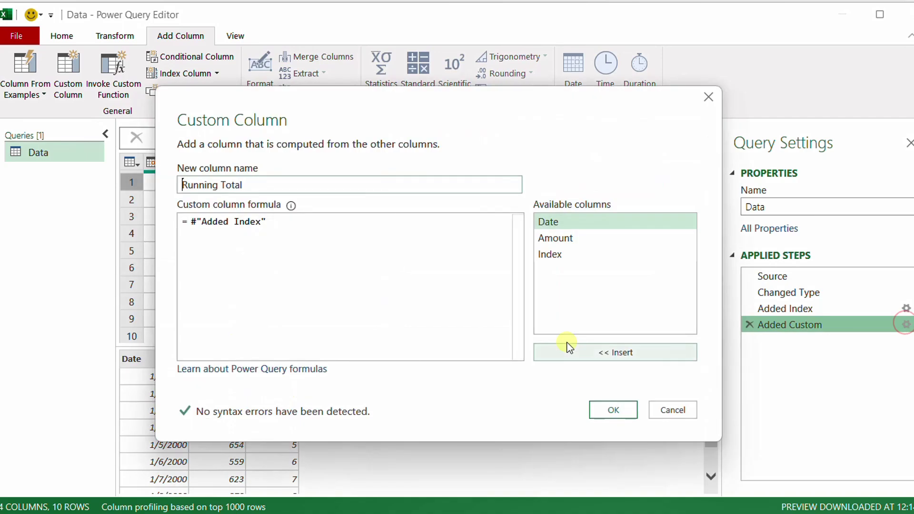
click(281, 221)
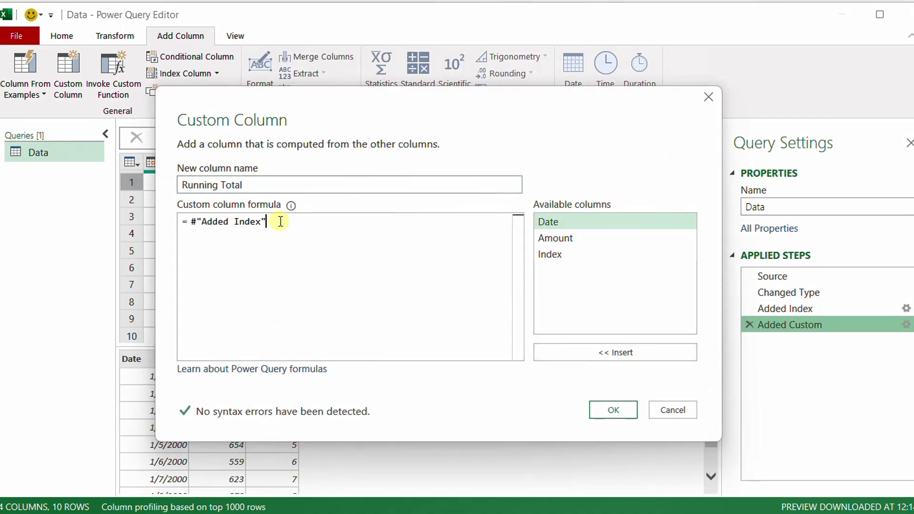
text([Am)
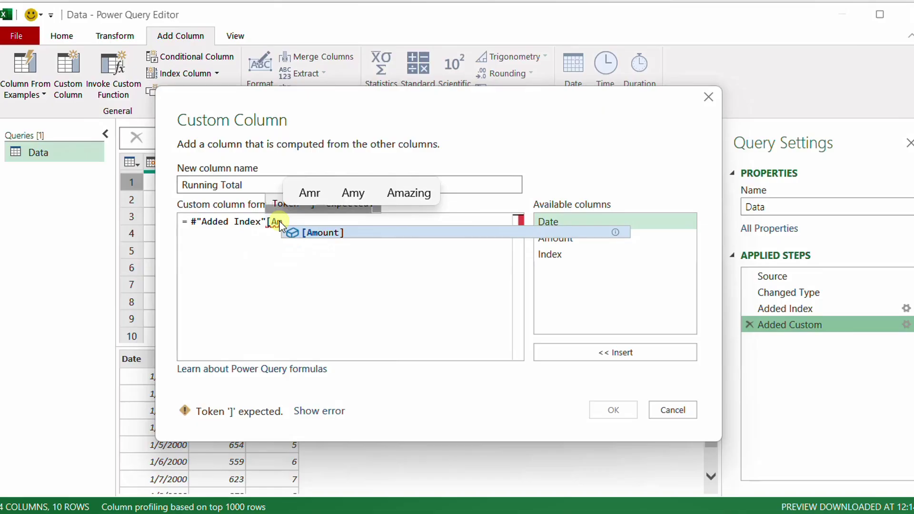
key(Tab)
click(611, 408)
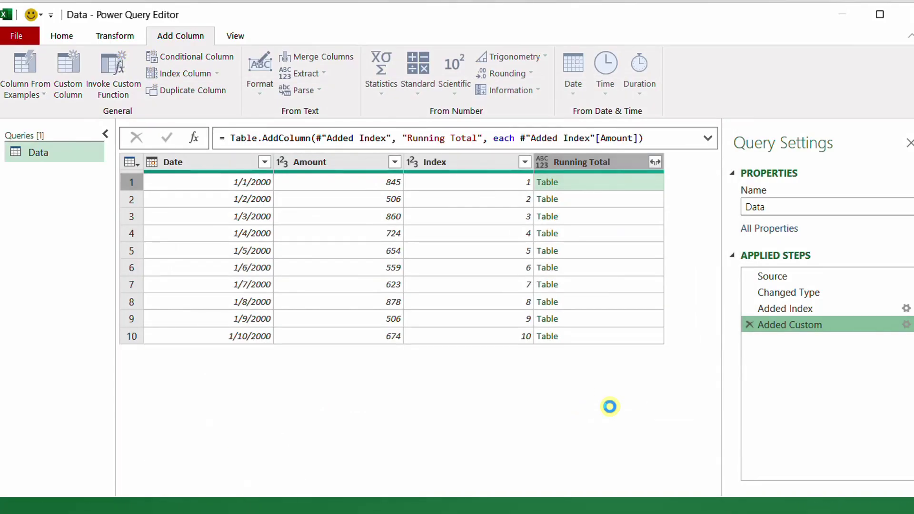
Preview row 1's list of amounts and enlarge the list preview.
click(626, 181)
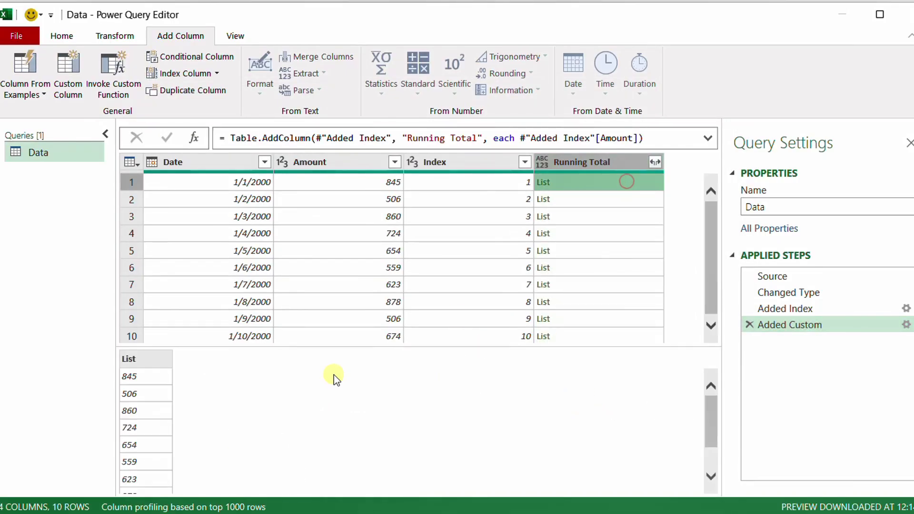
drag(323, 347, 322, 315)
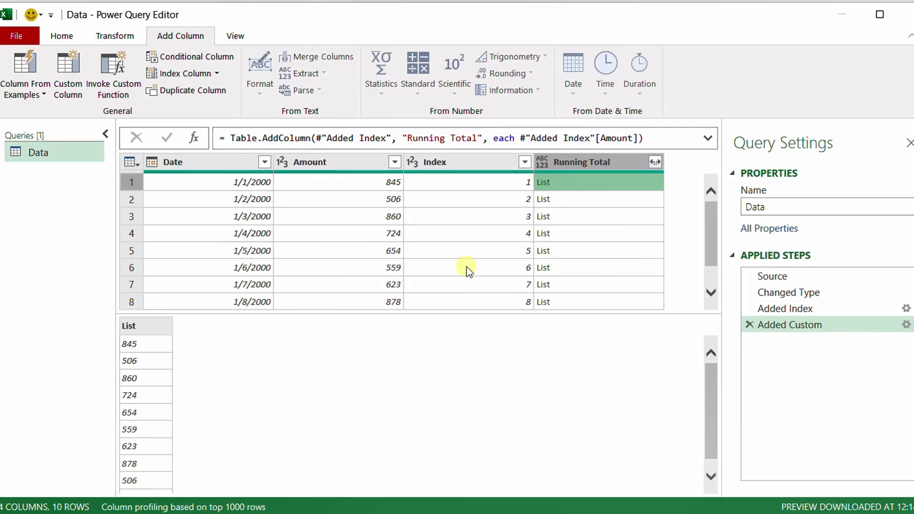
drag(370, 314, 371, 310)
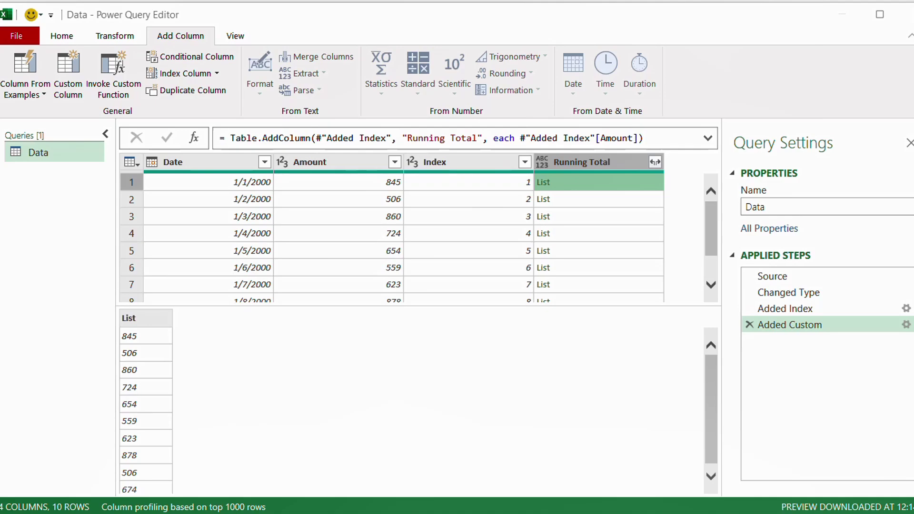
Rewrite the Running Total formula as List.FirstN(#"Added Index"[Amount],[Index]).
click(906, 325)
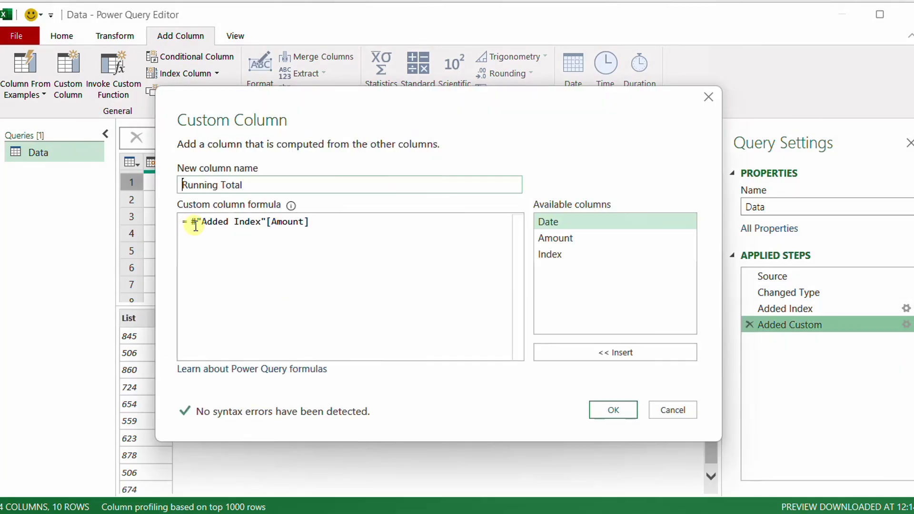
click(192, 222)
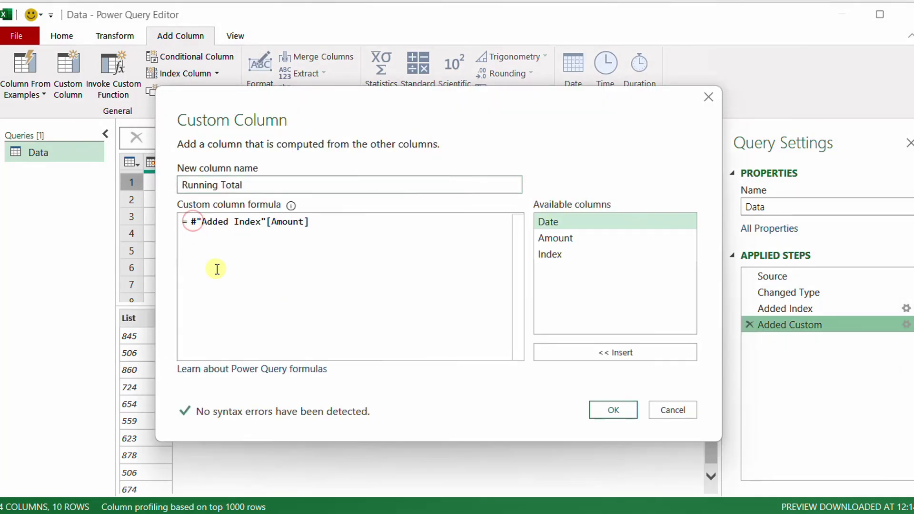
key(Return)
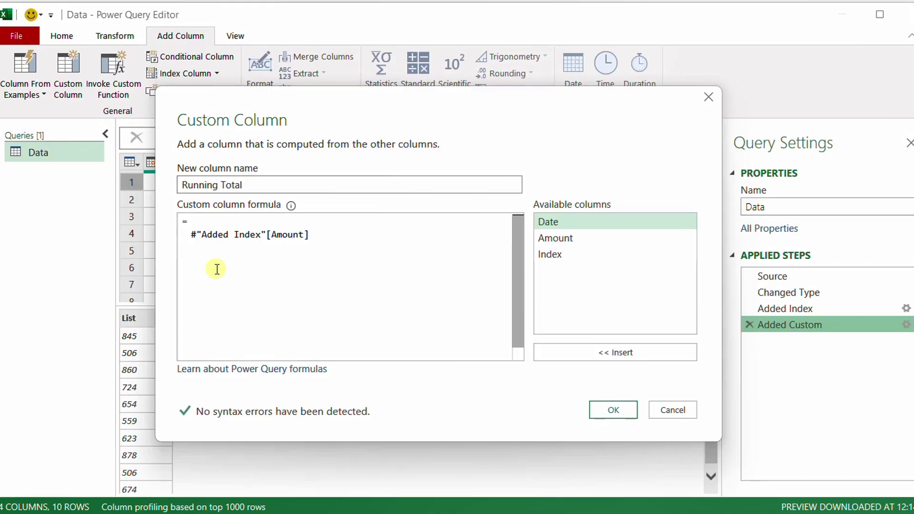
text(Li)
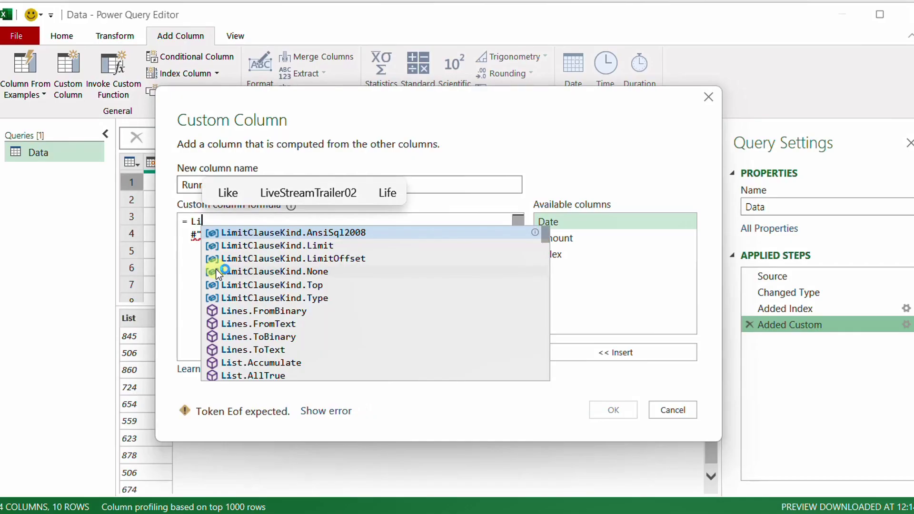
text(st.FirstN()
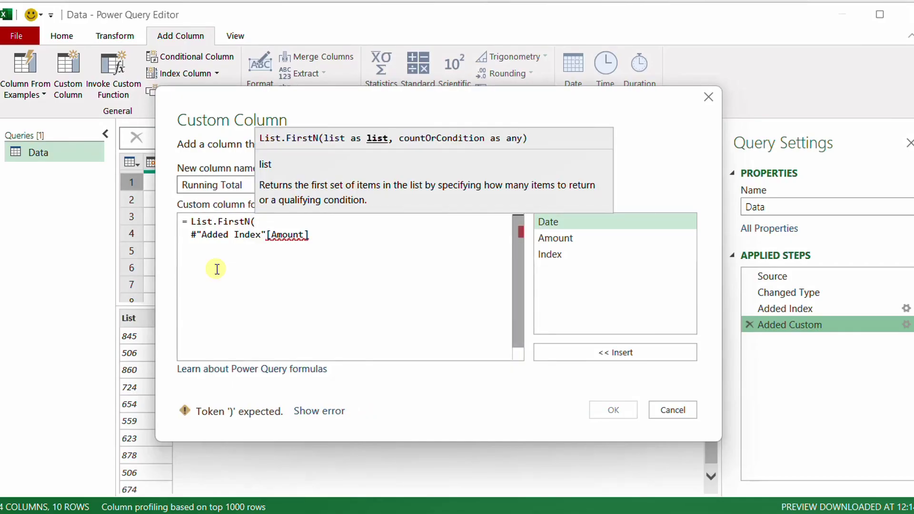
mouse_move(266, 234)
mouse_down()
mouse_move(274, 245)
mouse_move(317, 233)
mouse_up()
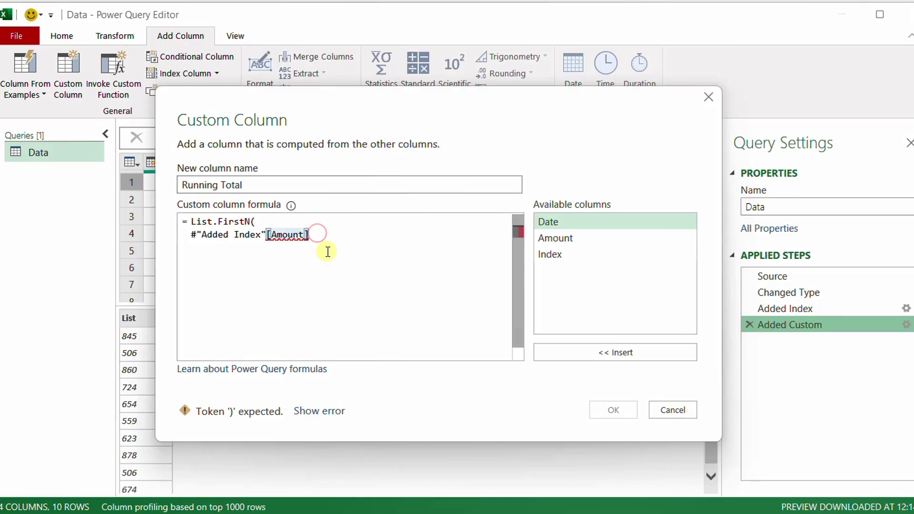
key(End)
text(,)
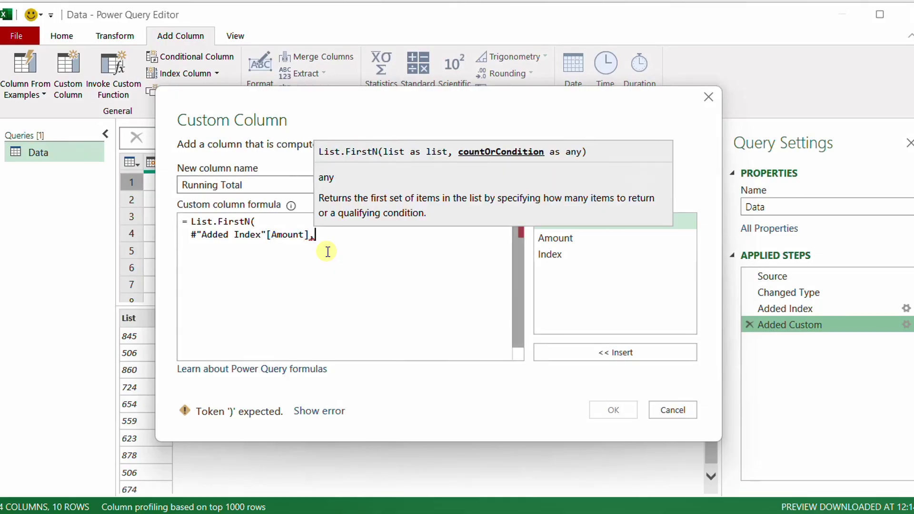
double_click(561, 256)
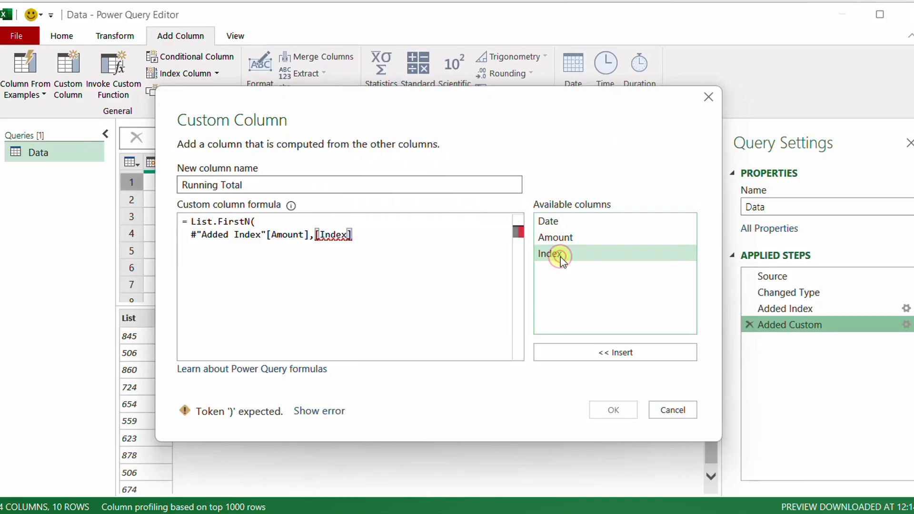
text())
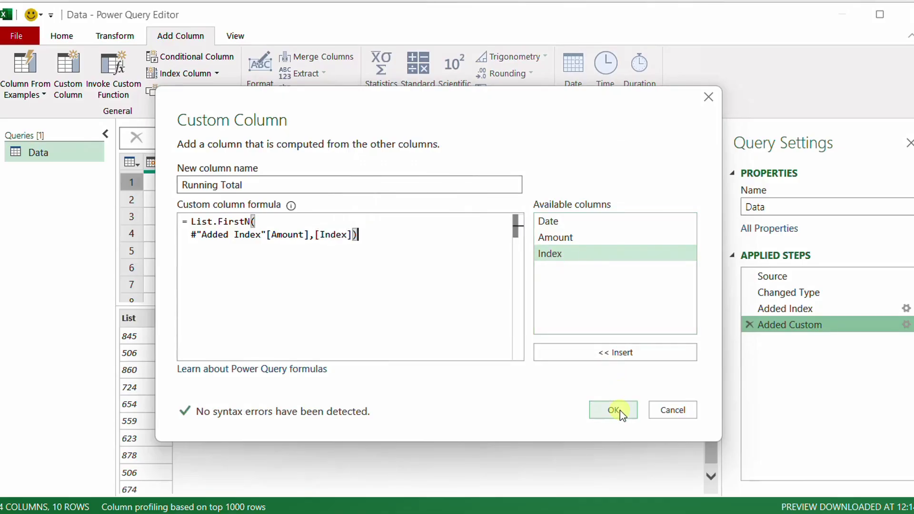
click(620, 410)
Check rows 1 and 2 Running Total lists, with row 2 holding 845 and 506.
click(627, 183)
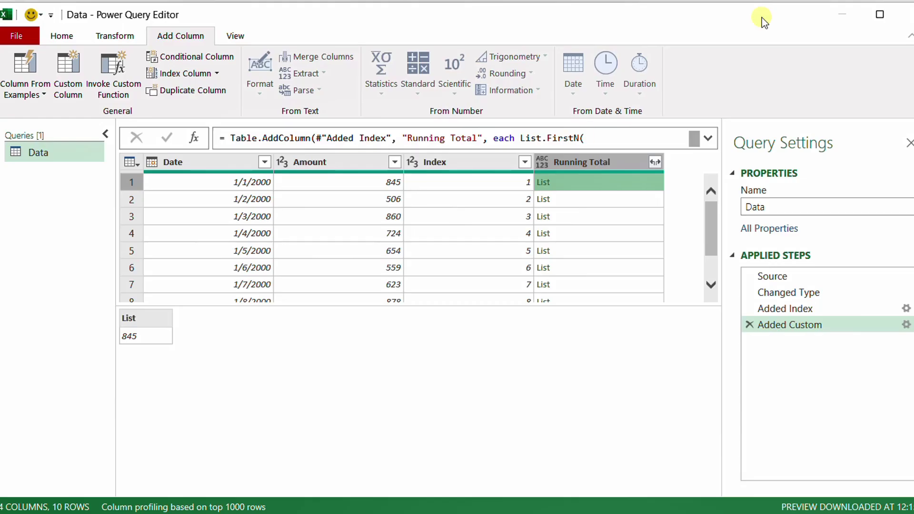
drag(104, 326, 163, 345)
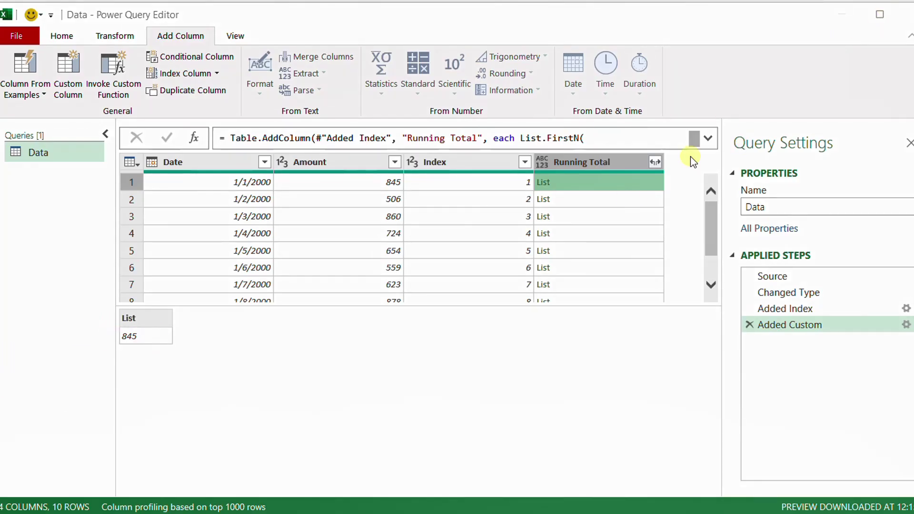
click(629, 199)
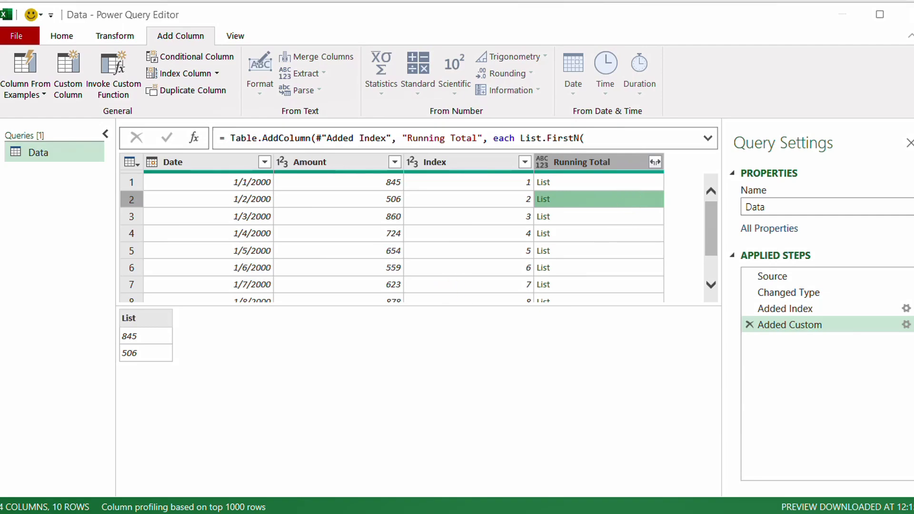
click(89, 320)
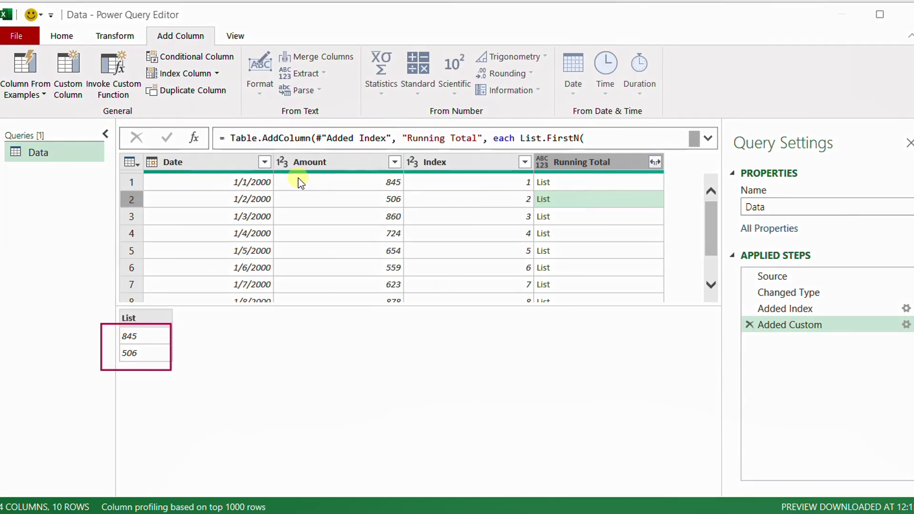
mouse_move(297, 176)
mouse_down()
mouse_move(376, 215)
mouse_move(418, 210)
mouse_up()
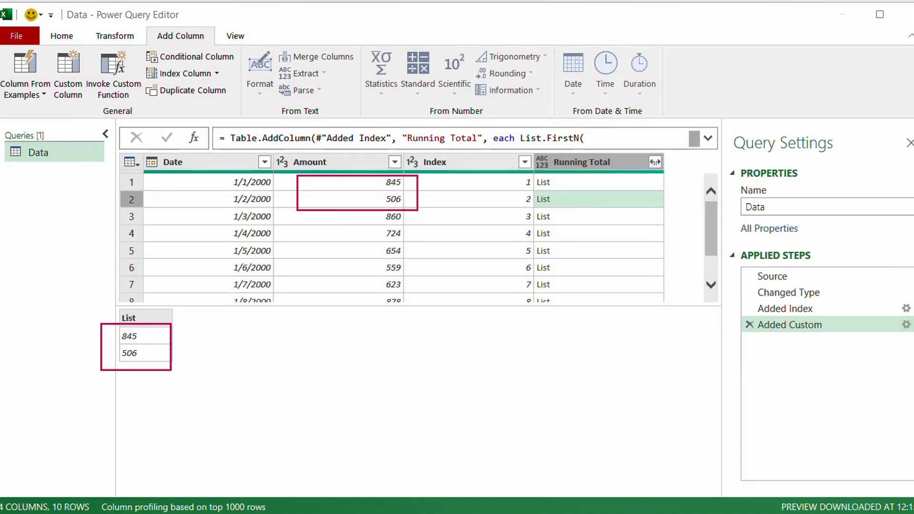
key(Escape)
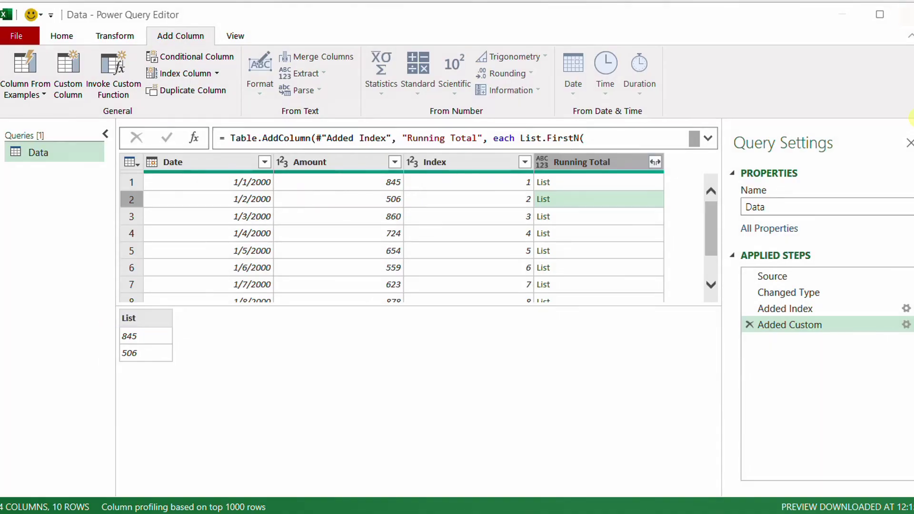
click(906, 324)
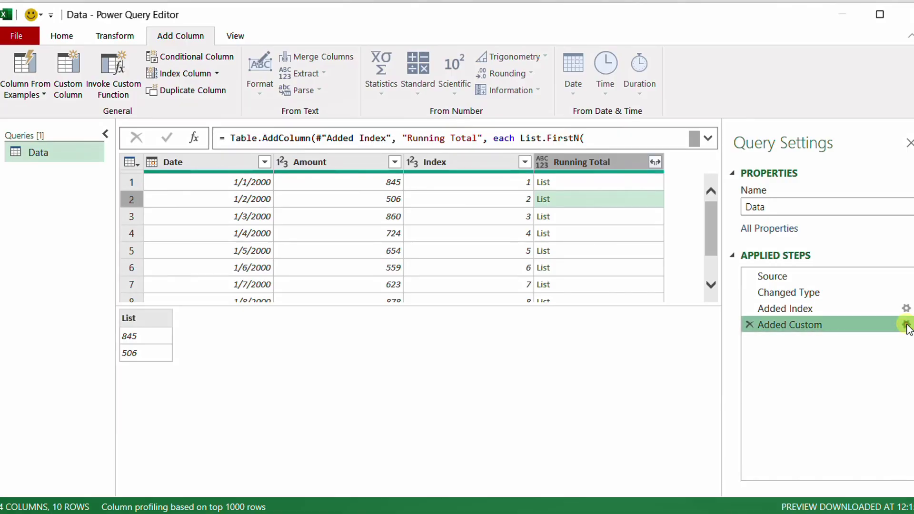
Wrap the Running Total formula in List.Sum around List.FirstN.
click(192, 223)
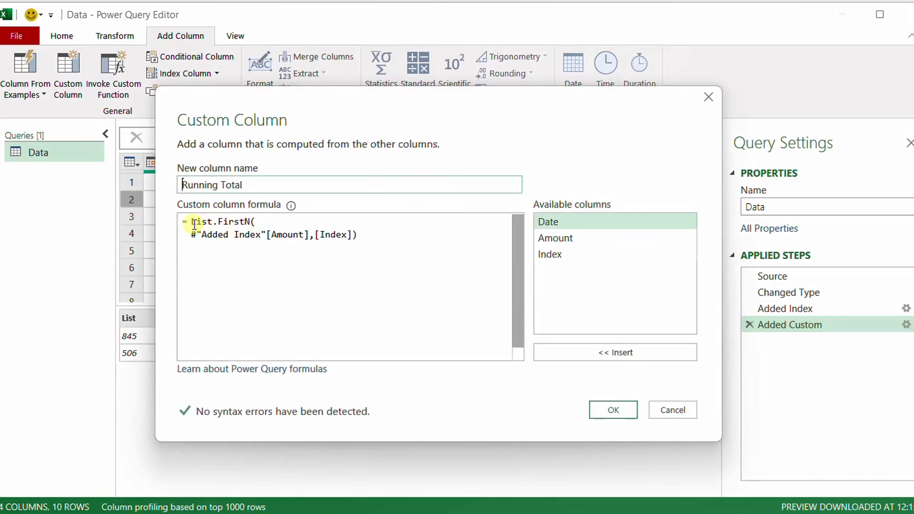
key(Return)
key(Up)
text(L)
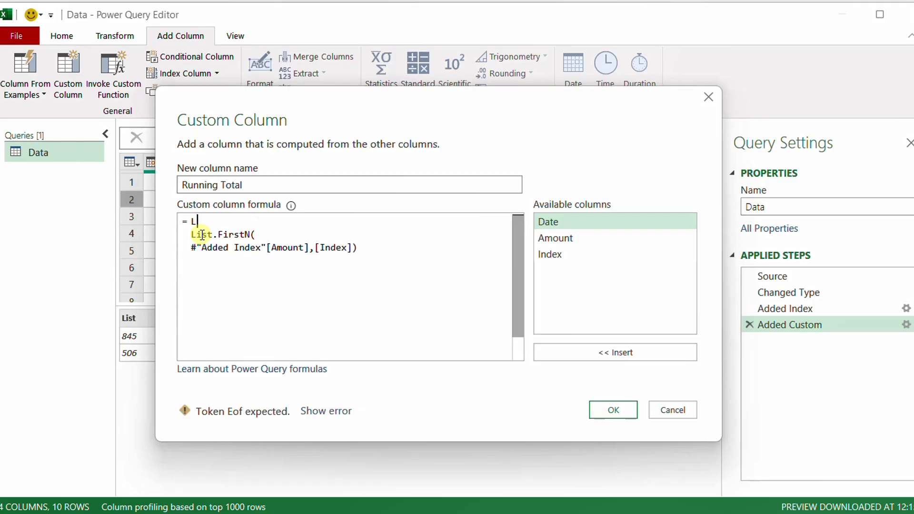
text(ist.Sum)
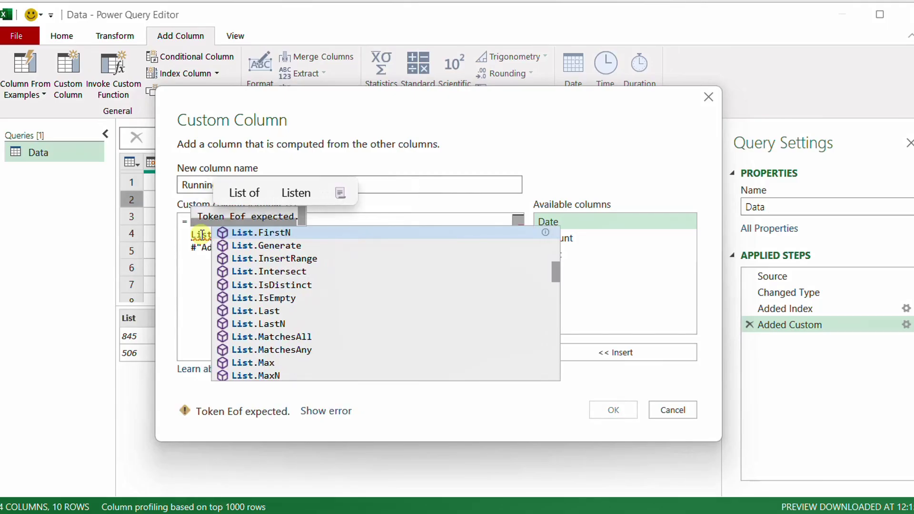
text(()
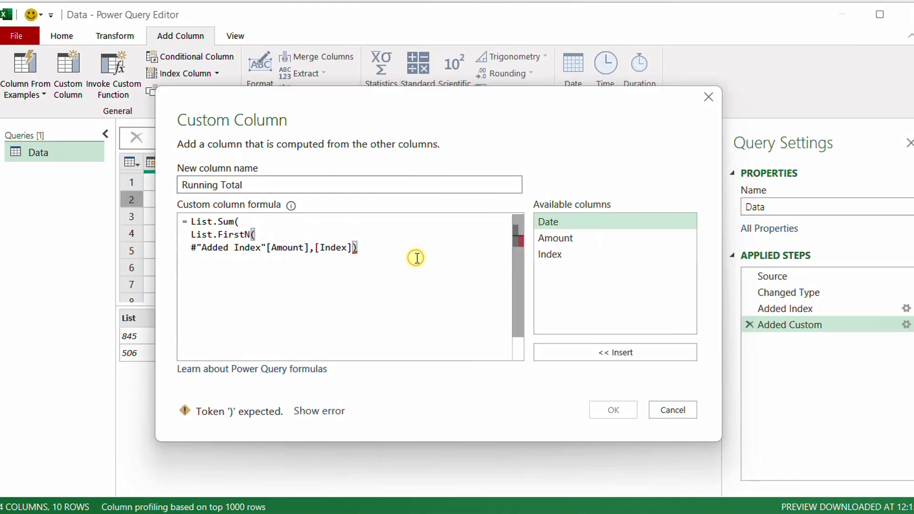
text())
click(614, 410)
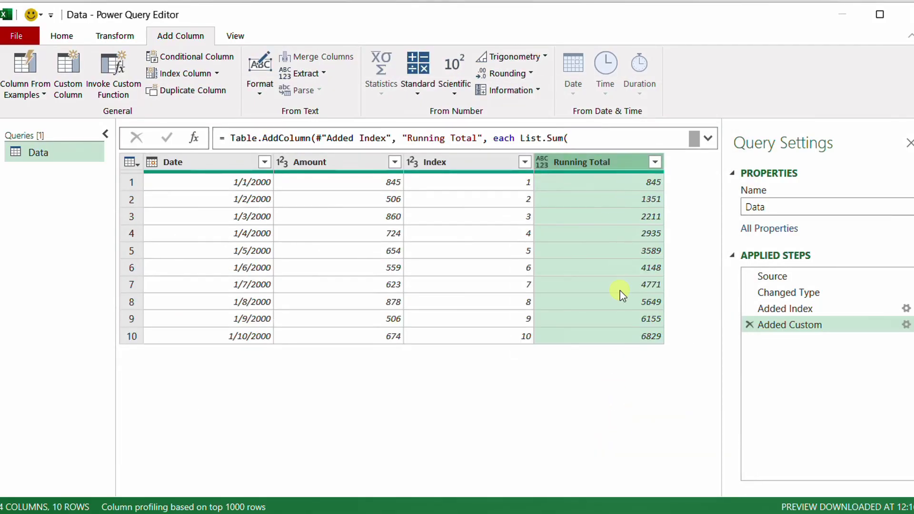
Append Int64.Type as the column type in the step formula and commit it.
click(708, 140)
click(395, 167)
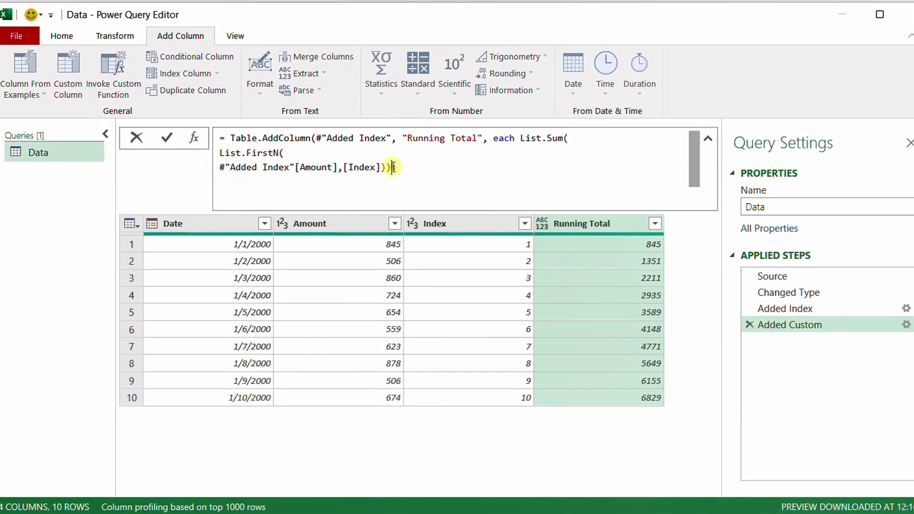
text(, )
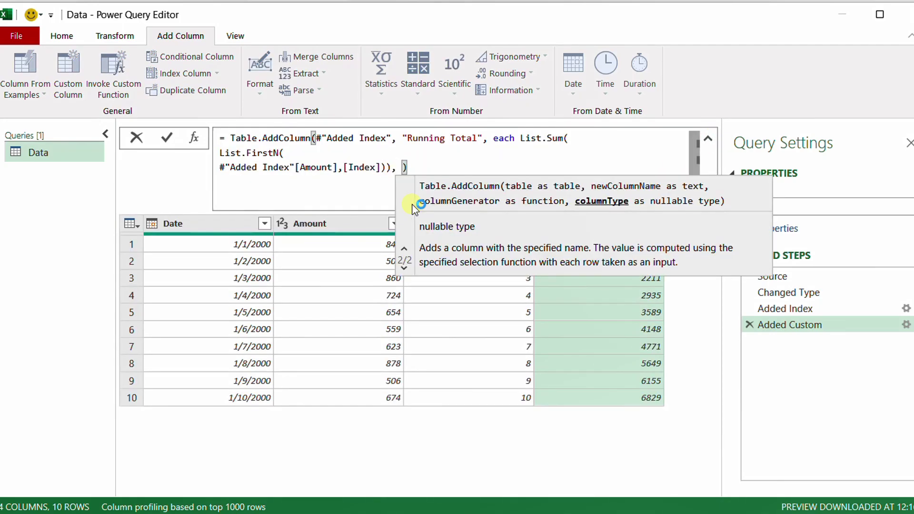
text(Int)
key(Down)
key(Down)
key(Down)
key(Down)
key(Down)
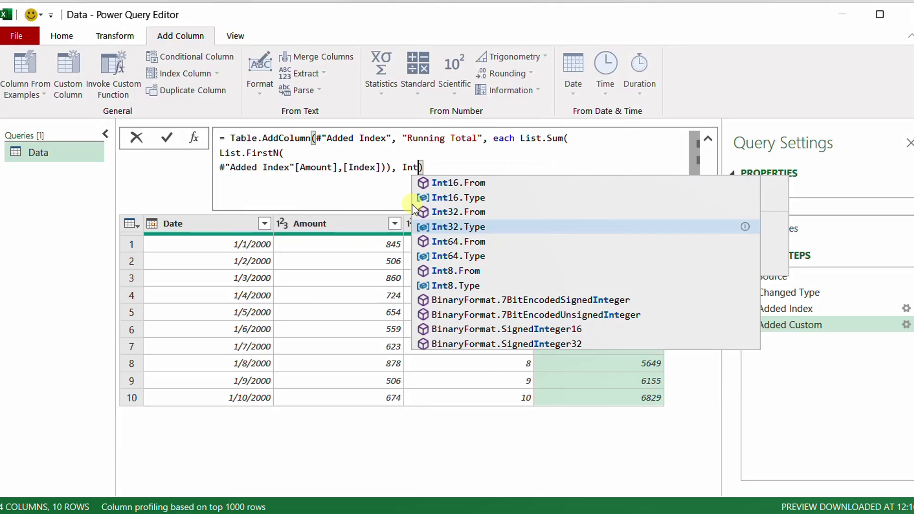
key(Tab)
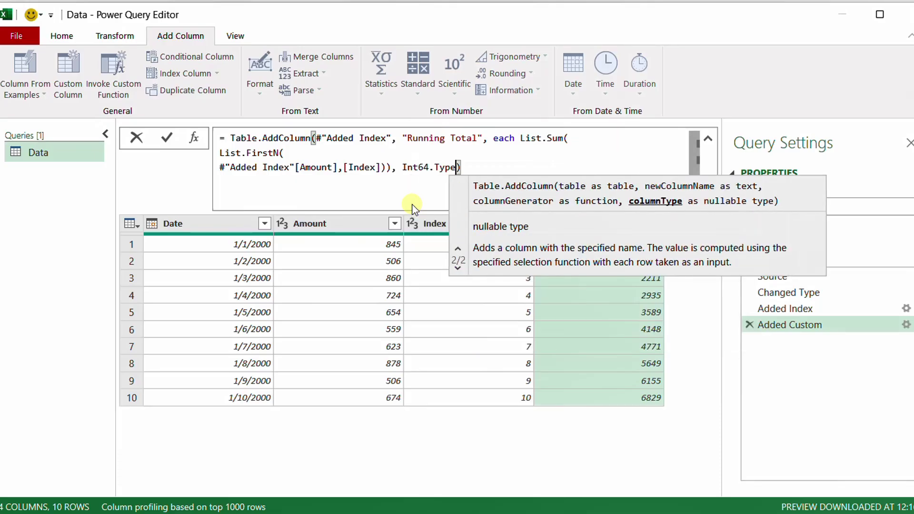
click(167, 138)
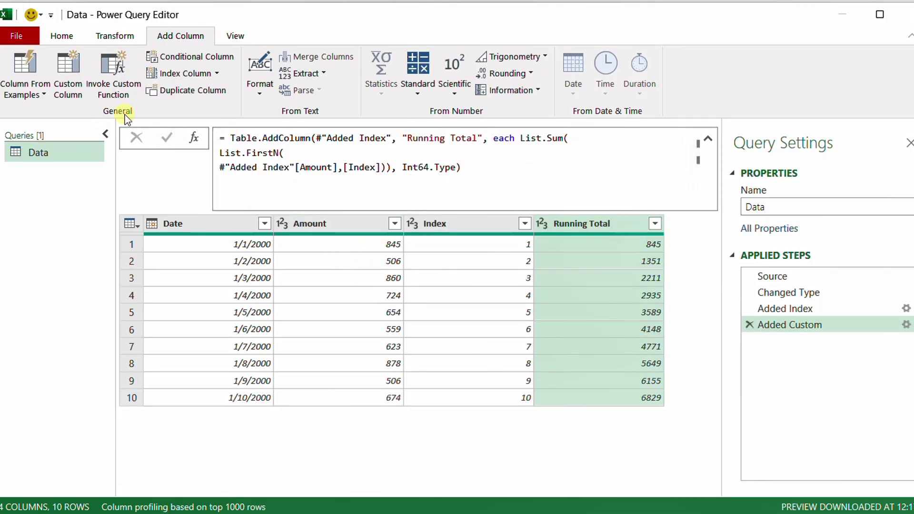
Close and load the Data query to the existing worksheet at cell E1.
click(62, 36)
click(11, 97)
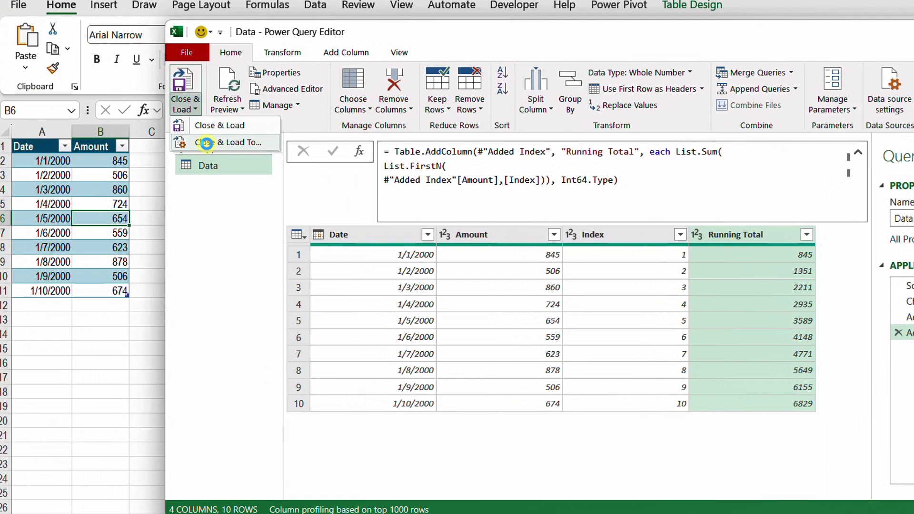
click(205, 143)
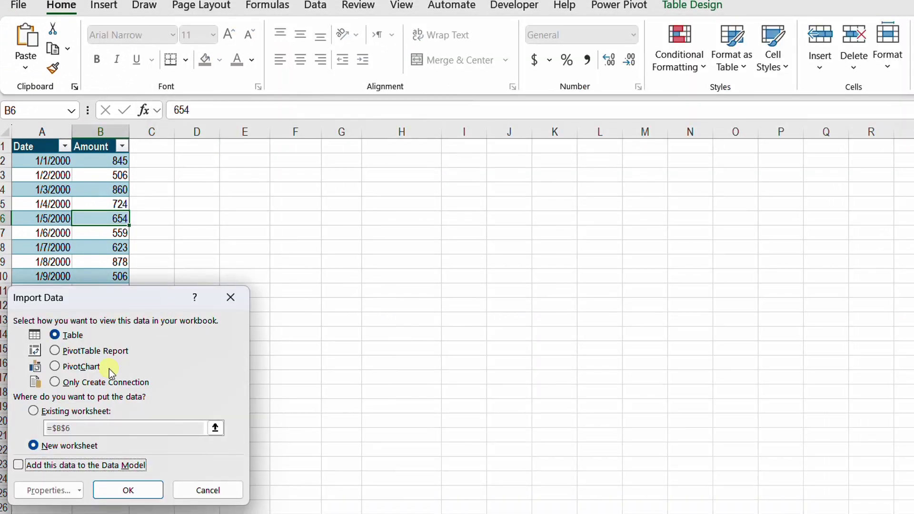
click(81, 412)
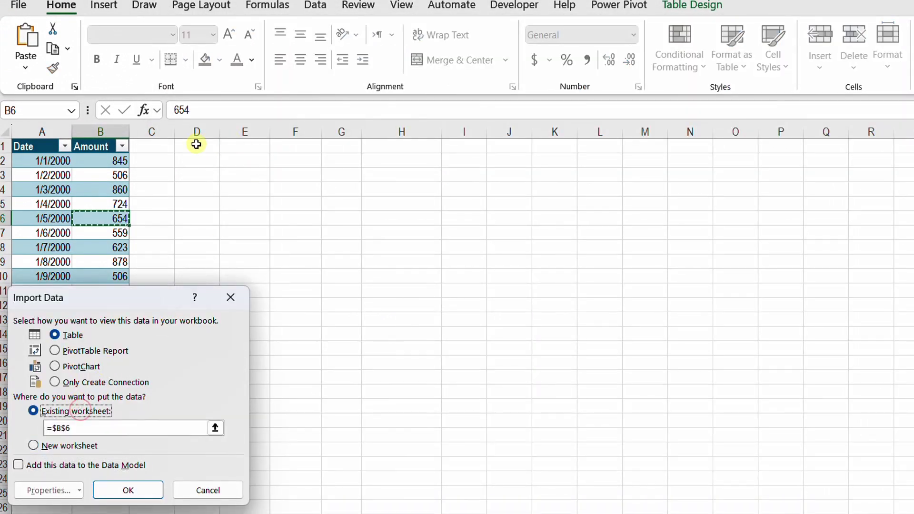
click(253, 144)
click(128, 490)
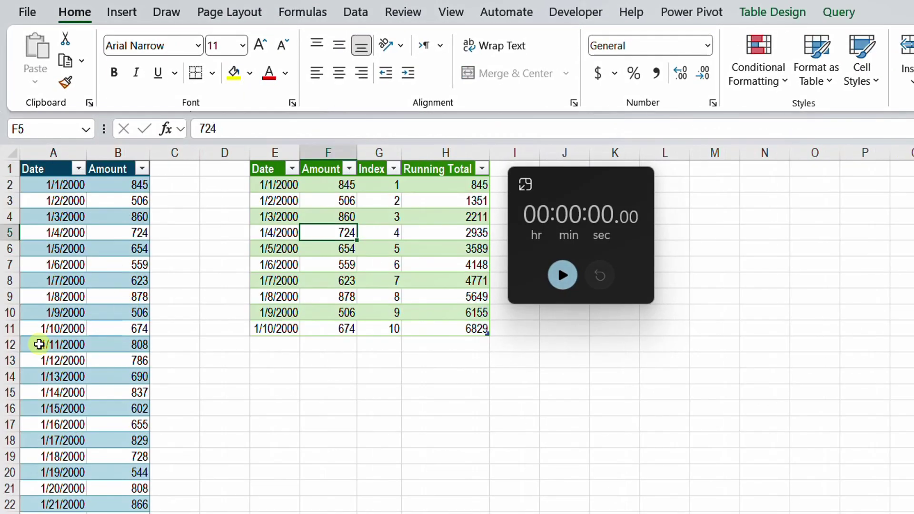
click(42, 343)
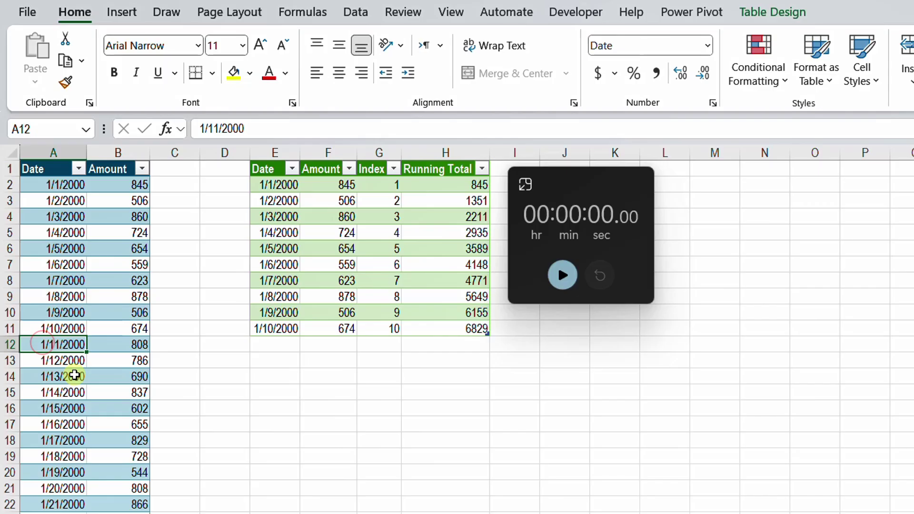
key(ctrl+Down)
scroll(75, 381, down, 3)
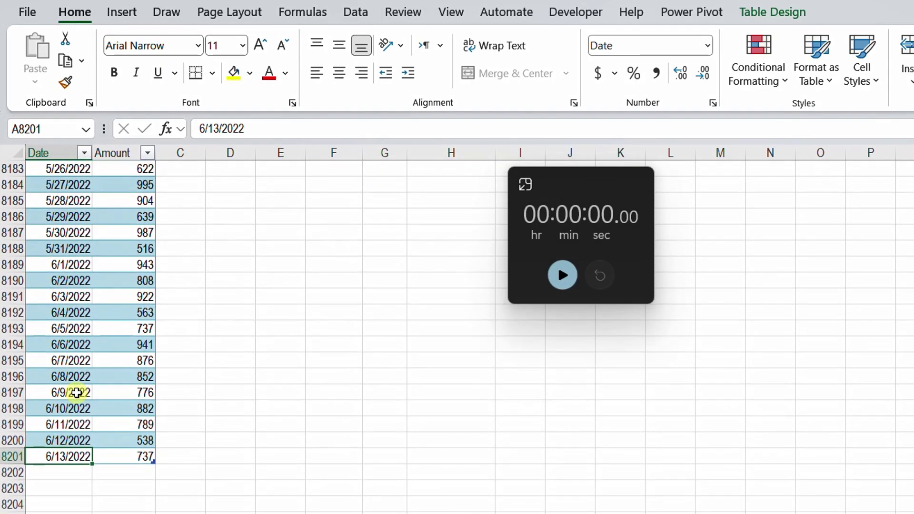
key(ctrl+Up)
click(295, 254)
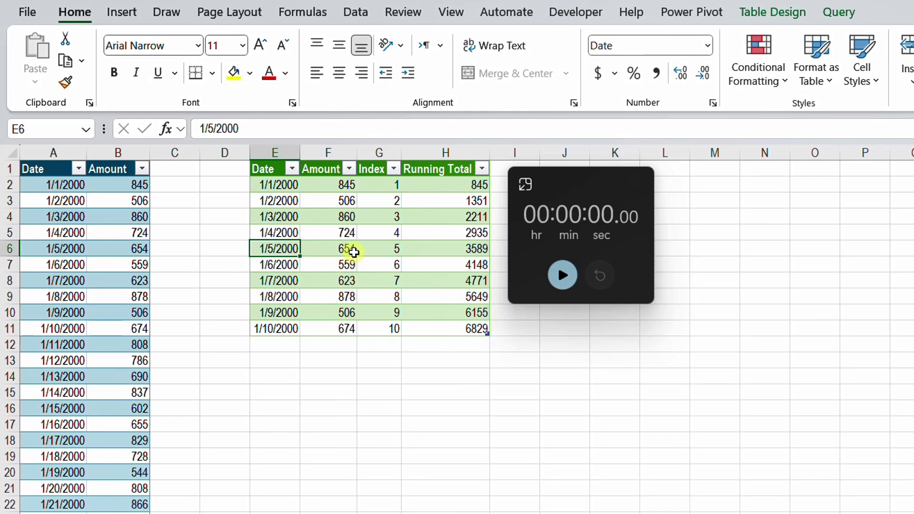
Refresh the loaded Data query, timing it with the stopwatch until 8,200 rows load.
right_click(346, 251)
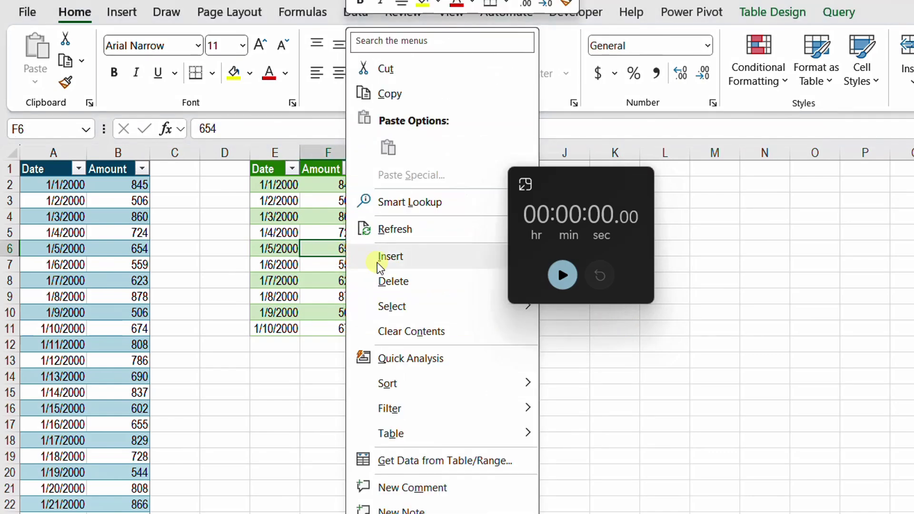
click(396, 229)
click(561, 275)
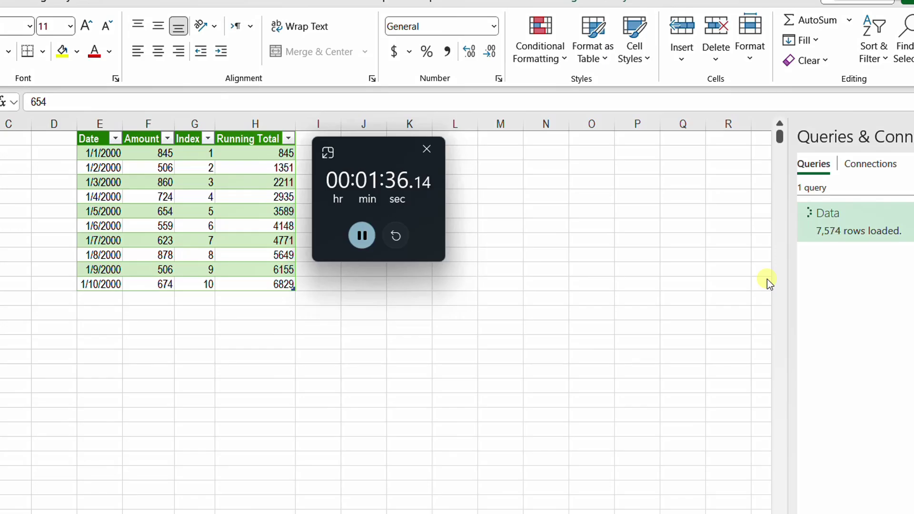
click(361, 235)
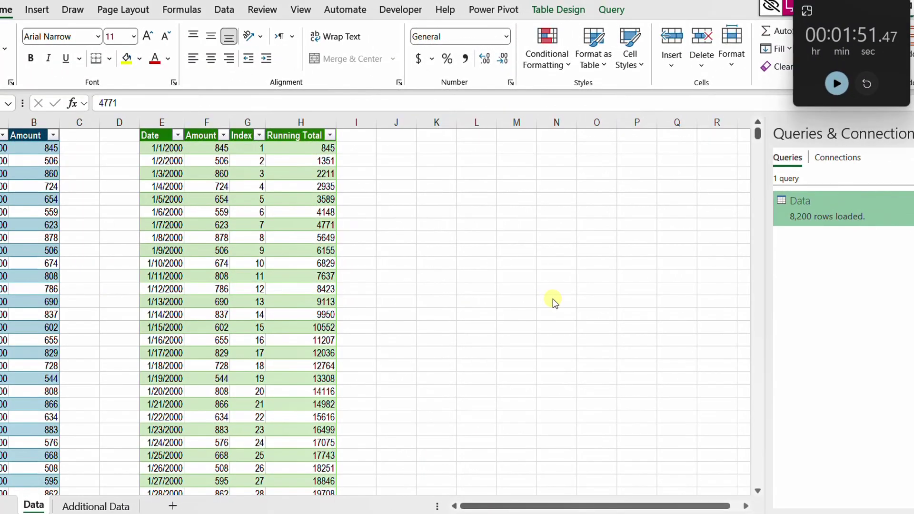
Open the Data query and rename its Added Custom step to RunningTotal.
double_click(800, 216)
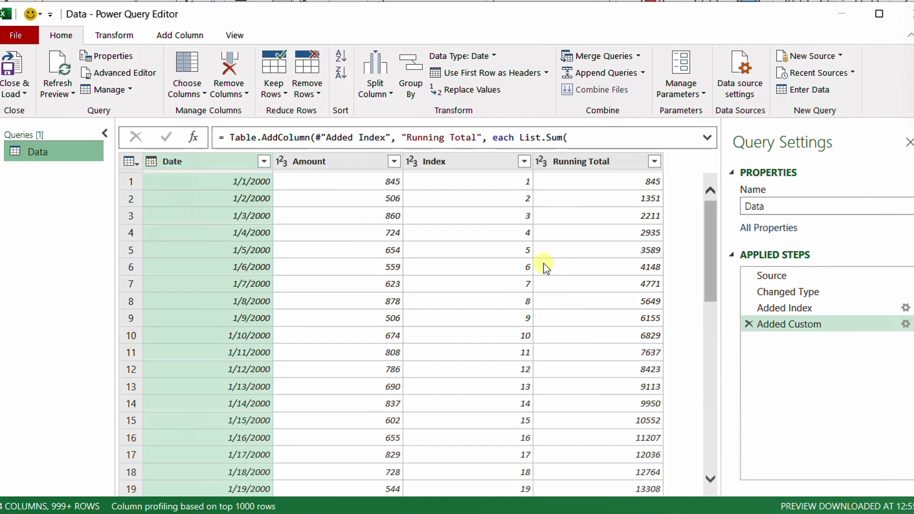
right_click(789, 326)
click(815, 355)
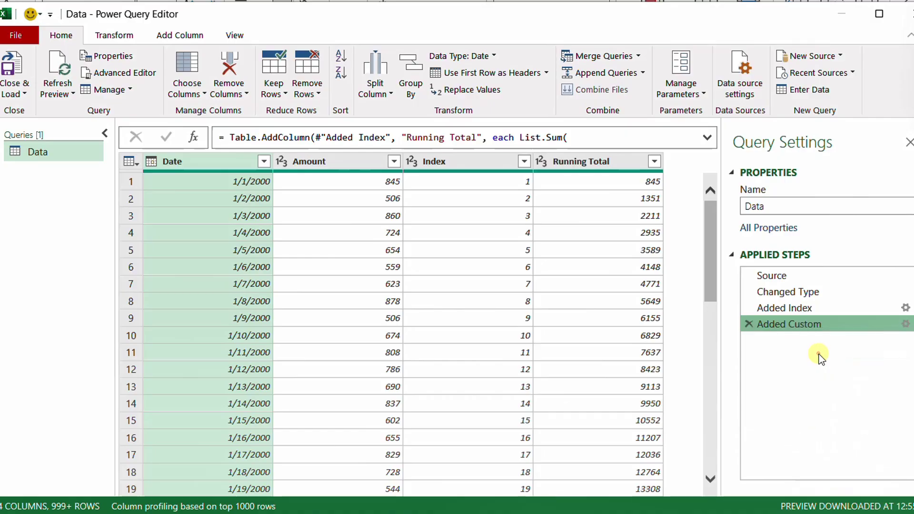
text(RunningTotal)
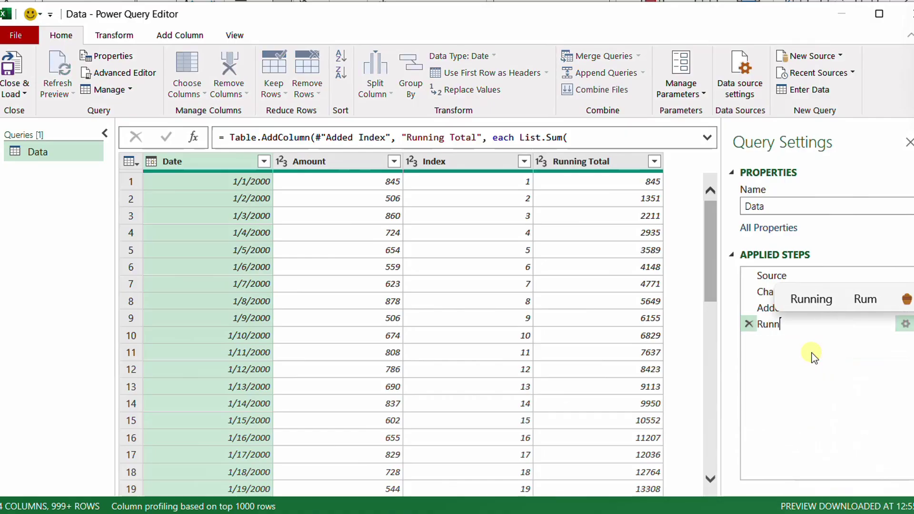
key(Return)
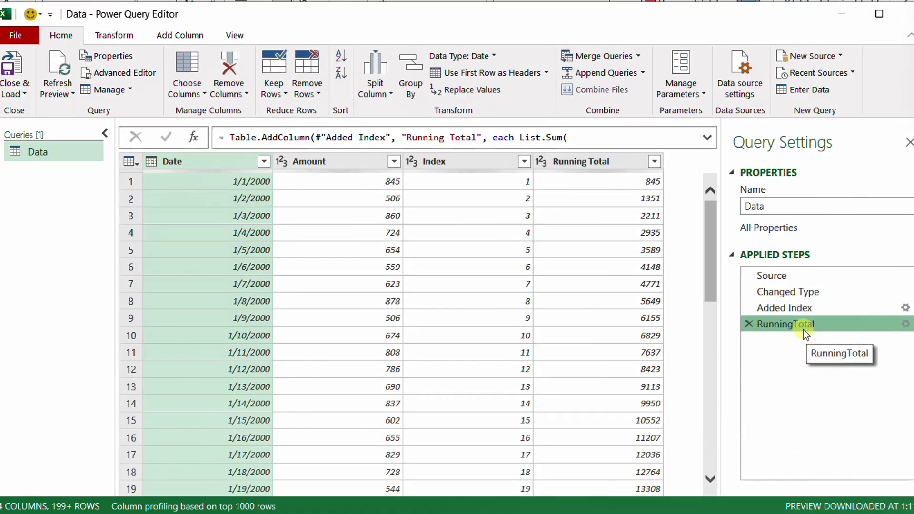
click(802, 308)
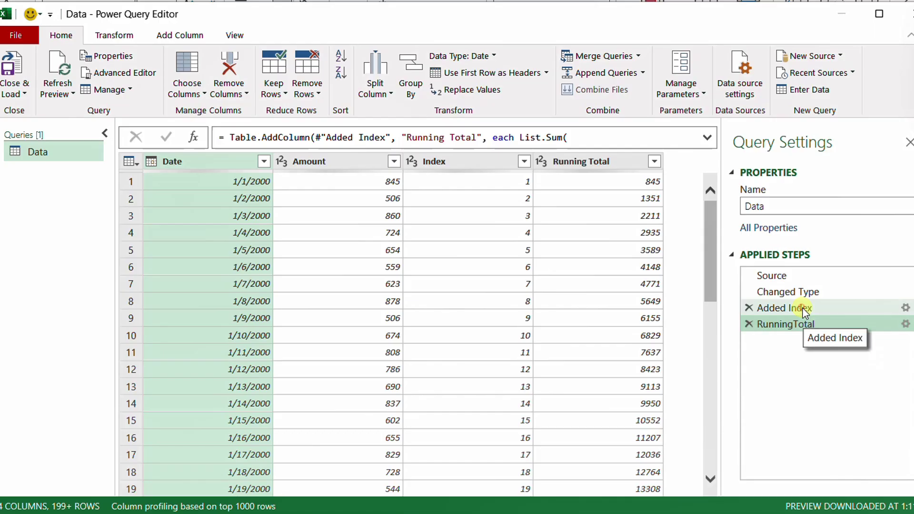
Insert a step after Added Index with formula =Table.Buffer(#"Added Index").
click(193, 137)
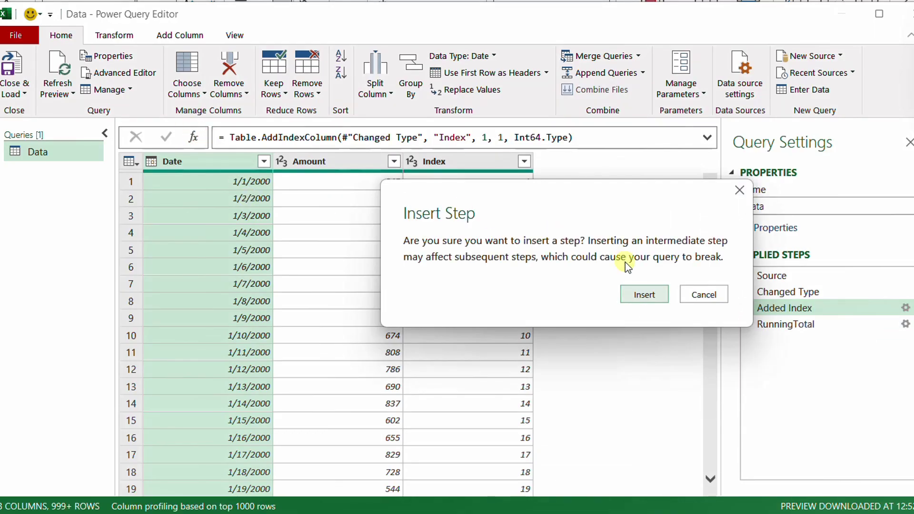
click(637, 296)
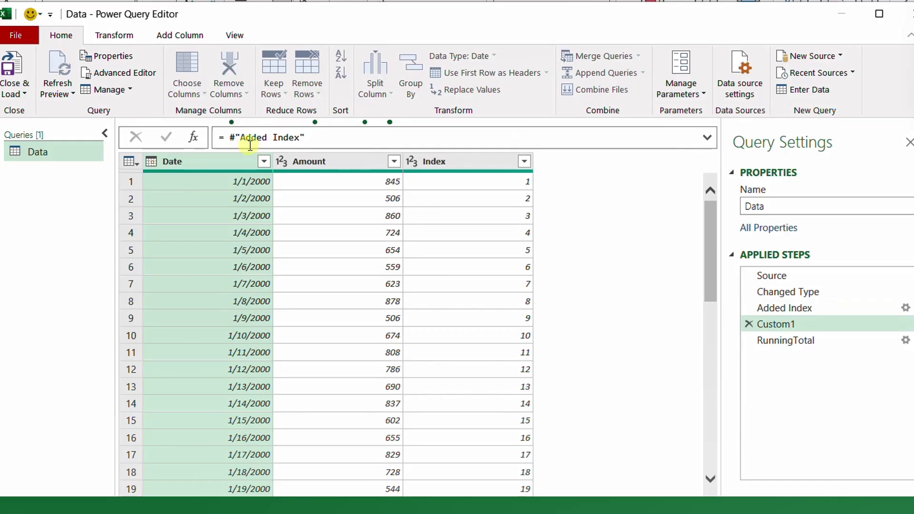
click(227, 137)
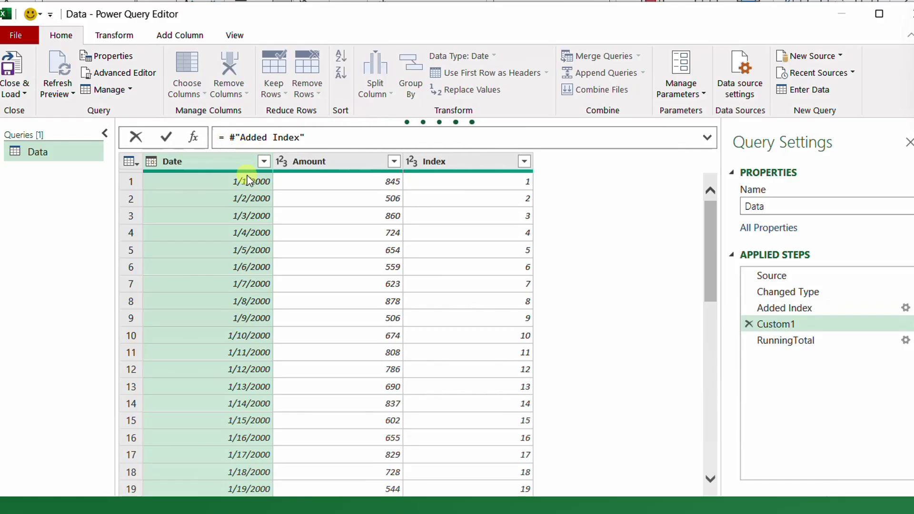
text(Tab)
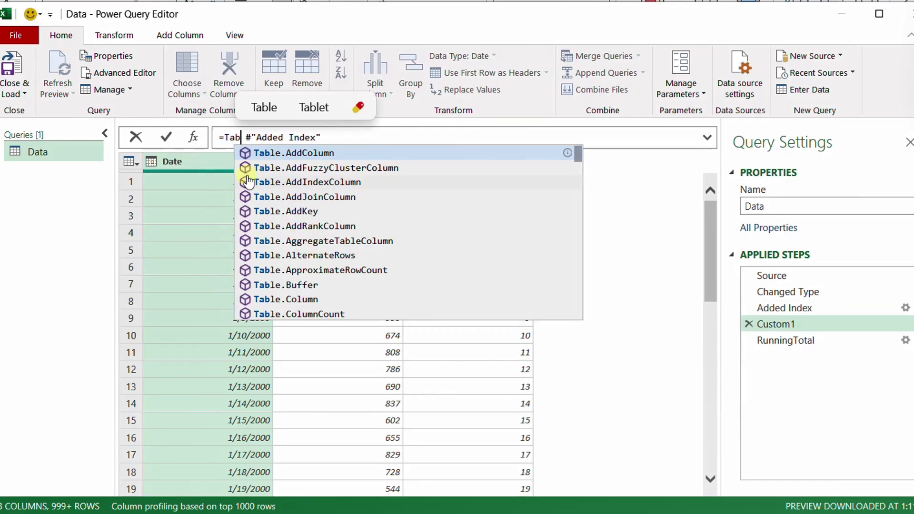
text(le.Buffer()
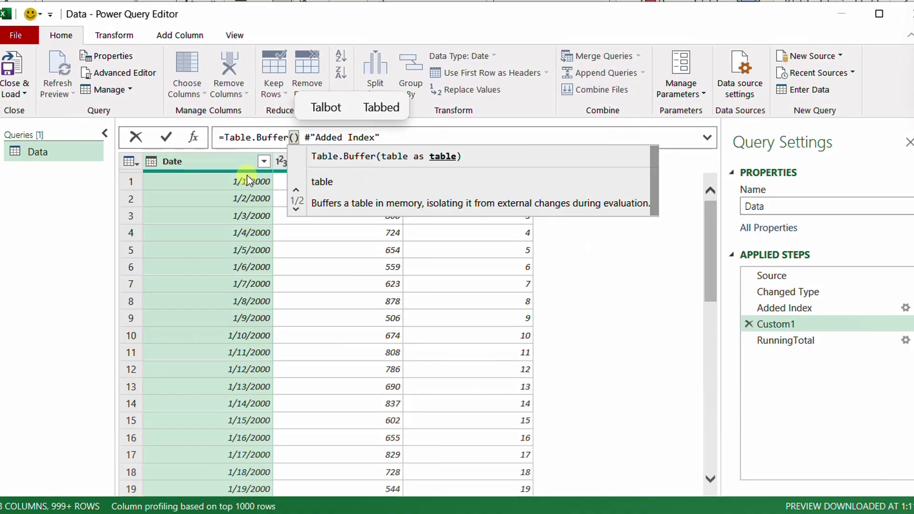
click(396, 141)
text())
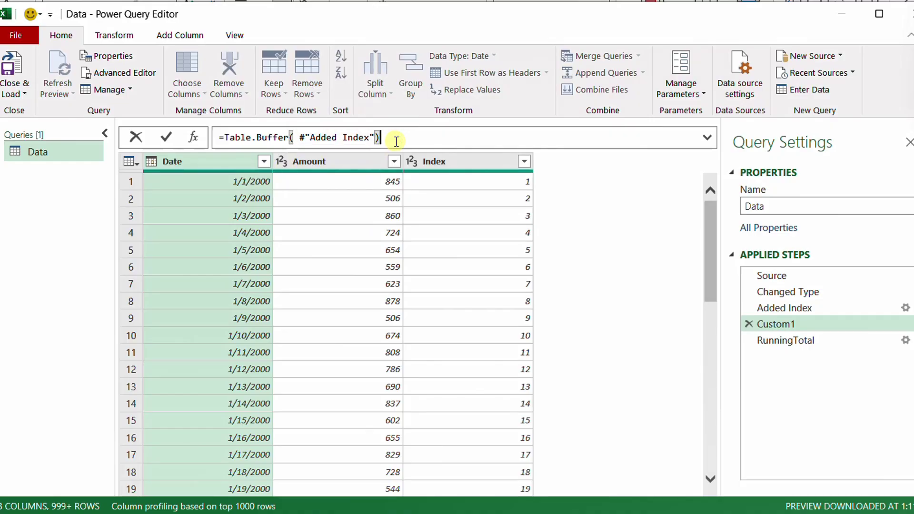
click(163, 137)
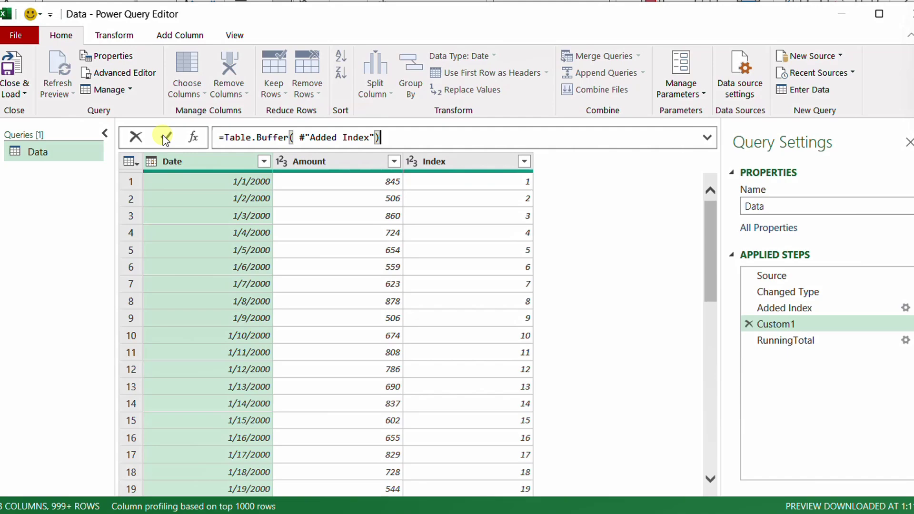
Rename the Custom1 step to TableBuffer and bring the stopwatch into view.
right_click(803, 324)
click(836, 351)
text(T)
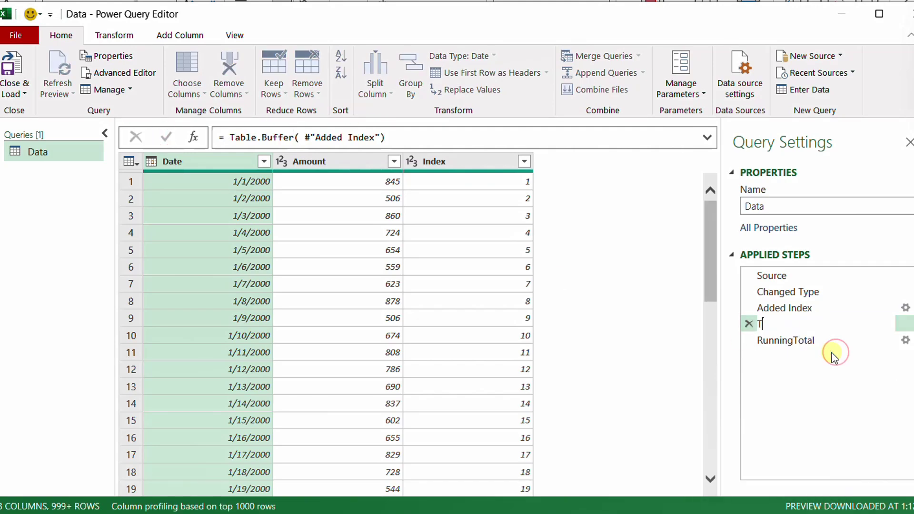
text(ableBuffer)
key(Return)
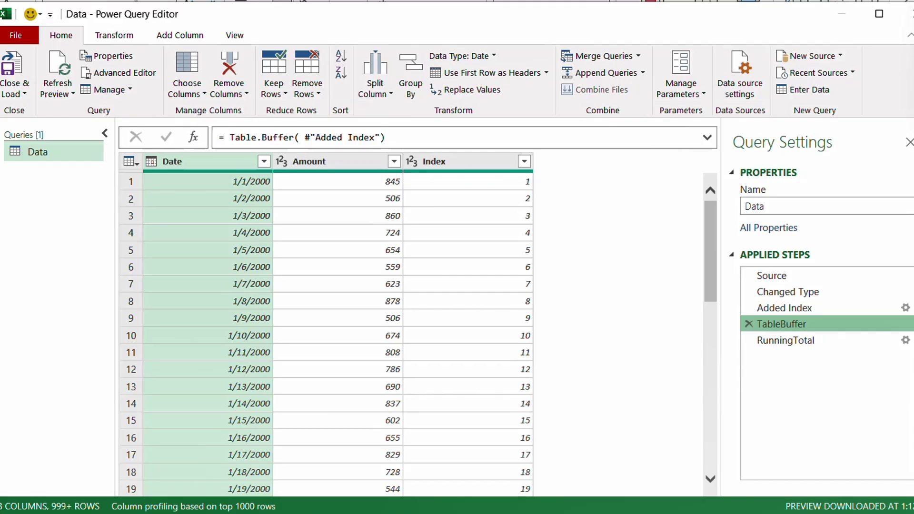
drag(911, 19, 464, 114)
Reset the stopwatch and time the Close & Load of the buffered query.
click(505, 203)
click(14, 71)
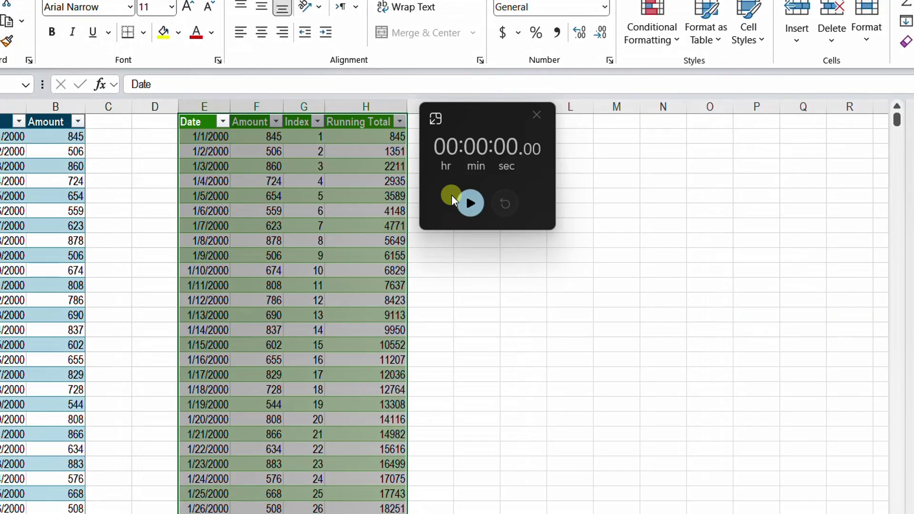
click(470, 203)
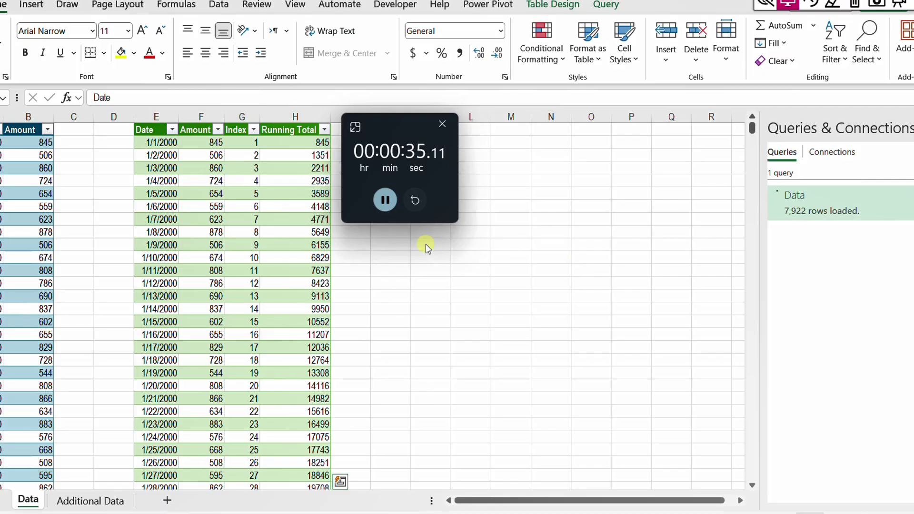
click(385, 200)
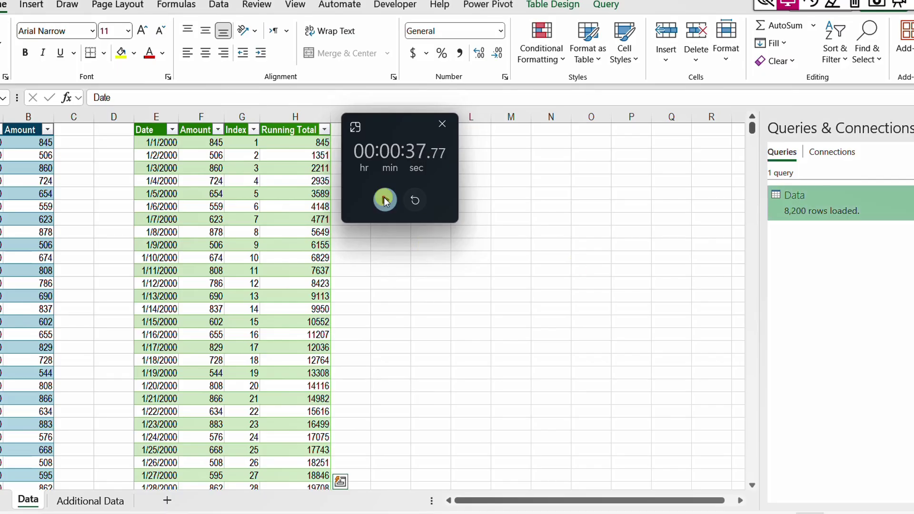